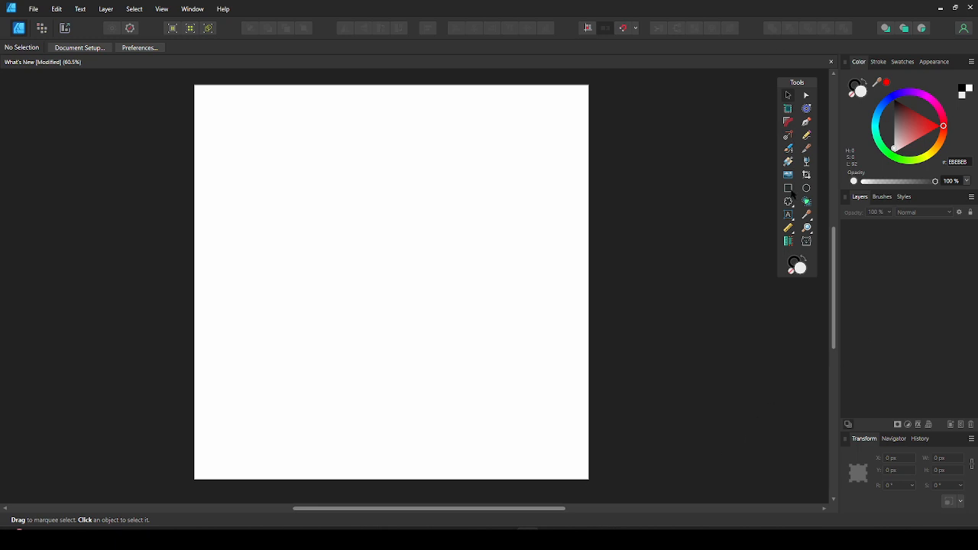
# Draw a square about 668 px wide on the page and fill it with blue 0056FF
pyautogui.click(790, 190)
pyautogui.click(787, 95)
pyautogui.click(790, 189)
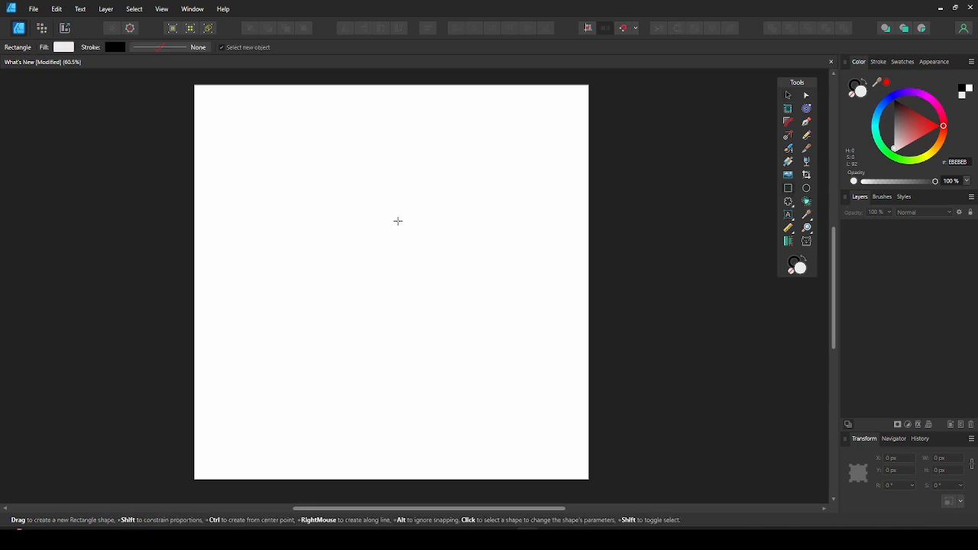
pyautogui.moveTo(262, 187); pyautogui.dragTo(469, 393)
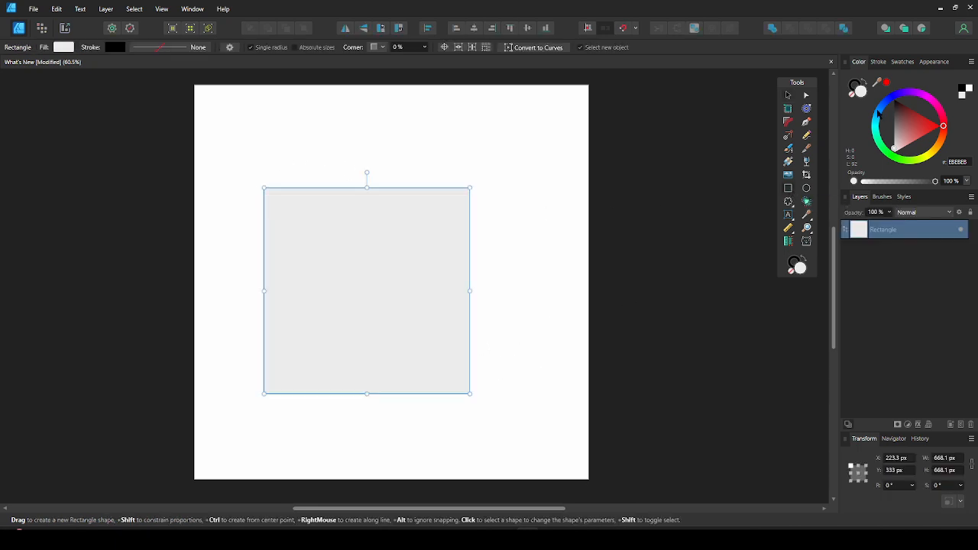
pyautogui.click(884, 105)
# Draw a five-sided square star about 426 px wide, centre it on the blue square and fill it with yellow EDFF00
pyautogui.click(788, 201)
pyautogui.moveTo(313, 252); pyautogui.dragTo(444, 384)
pyautogui.click(787, 95)
pyautogui.moveTo(378, 317); pyautogui.dragTo(367, 293)
pyautogui.click(923, 155)
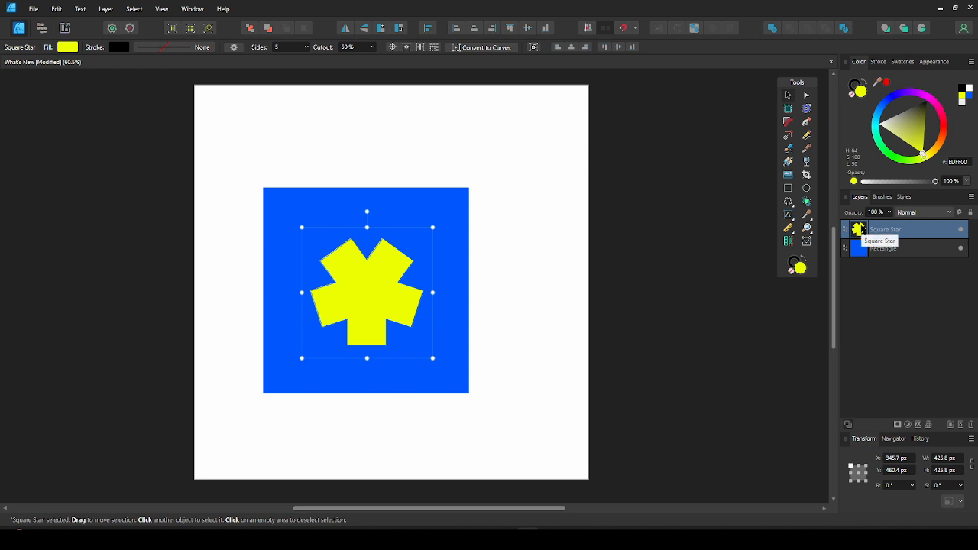
# Nest the yellow star inside the blue rectangle's layer and select the rectangle
pyautogui.moveTo(862, 230); pyautogui.dragTo(879, 250)
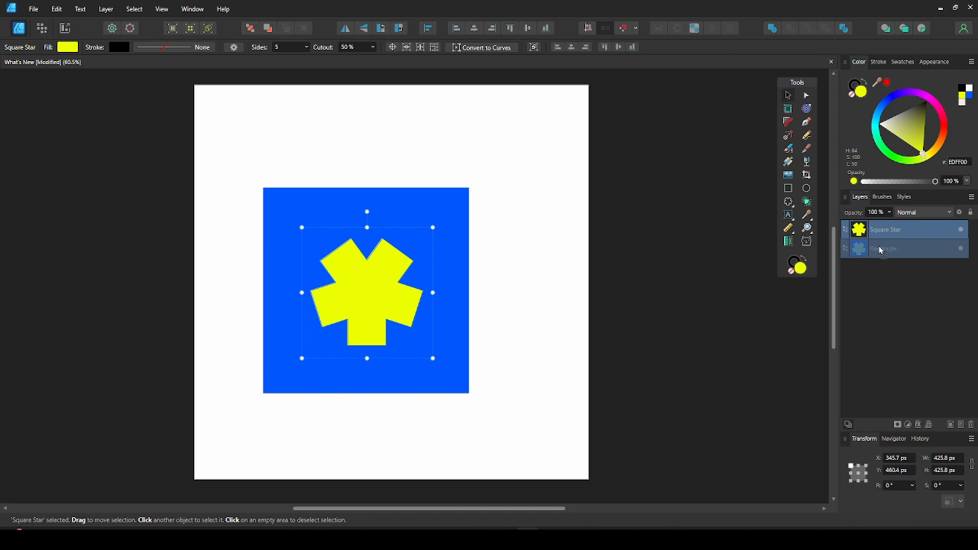
pyautogui.moveTo(879, 249); pyautogui.dragTo(879, 248)
pyautogui.click(845, 230)
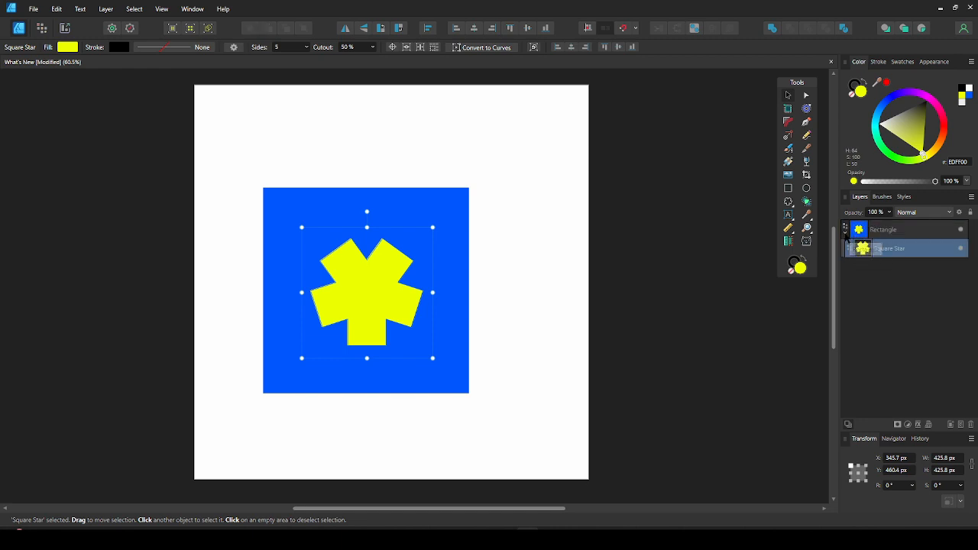
pyautogui.click(845, 230)
pyautogui.click(880, 233)
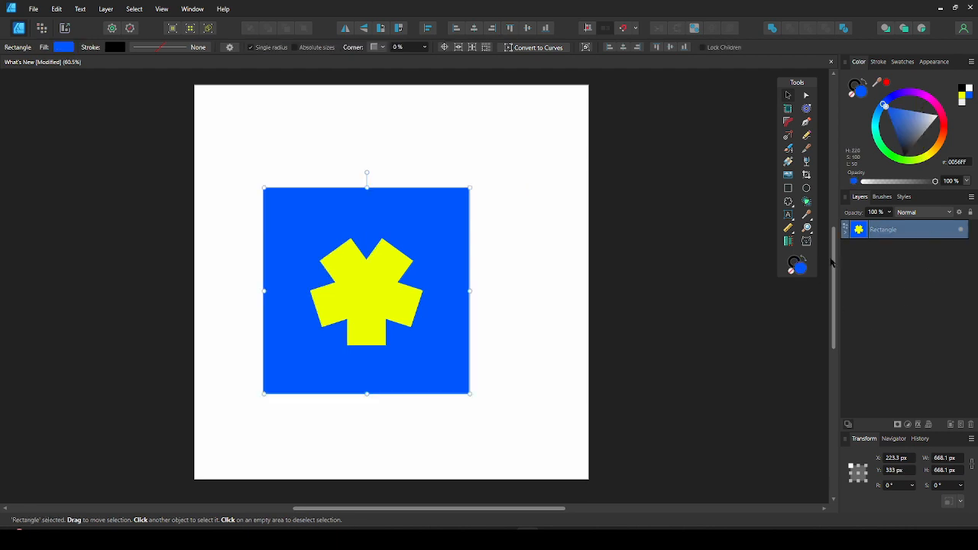
# Apply a Mesh warp to the rectangle and move its four inner junctions to distort the star
pyautogui.click(928, 425)
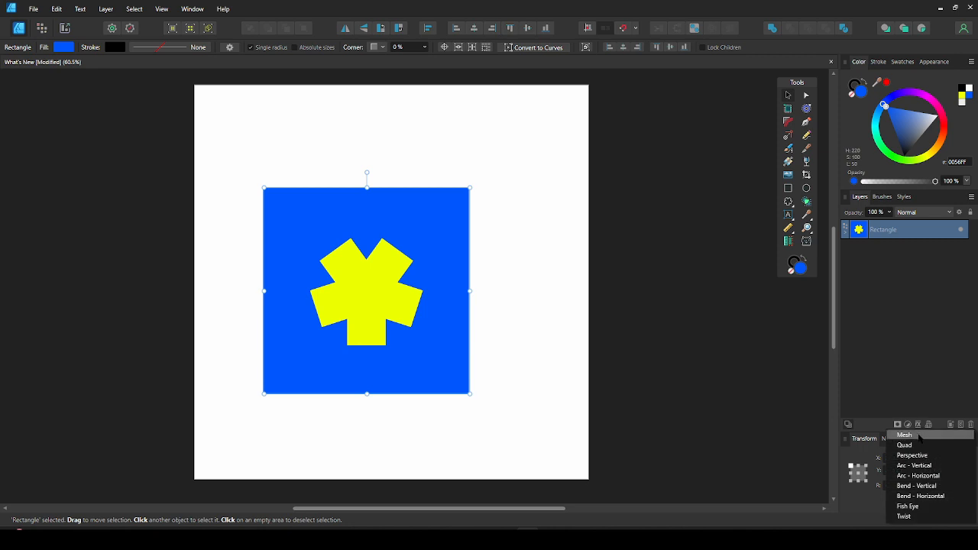
pyautogui.click(920, 436)
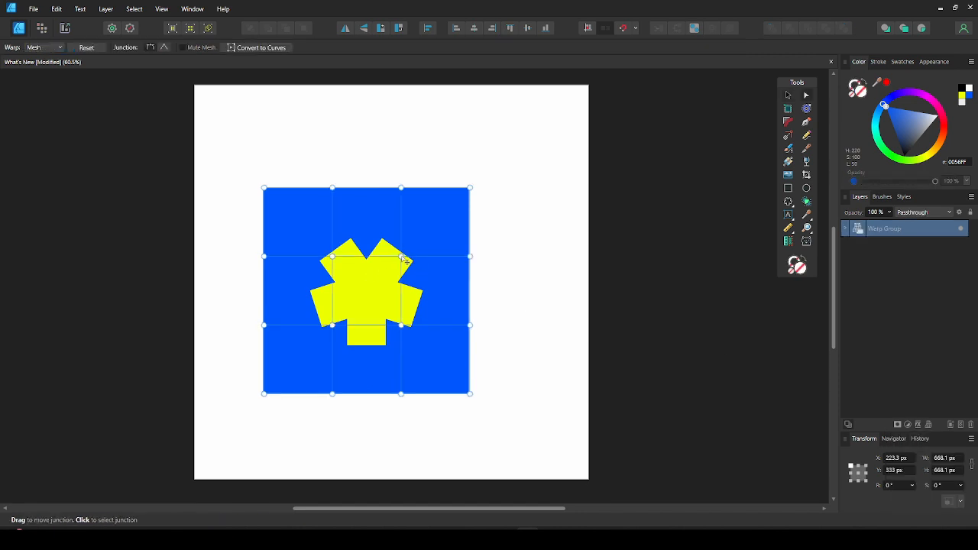
pyautogui.moveTo(403, 258); pyautogui.dragTo(401, 278)
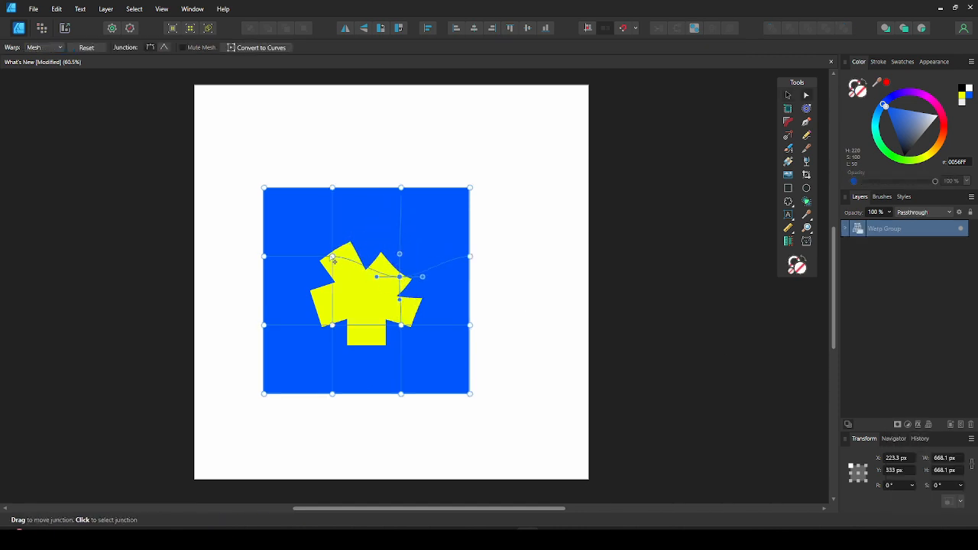
pyautogui.moveTo(332, 256); pyautogui.dragTo(338, 223)
pyautogui.moveTo(333, 325); pyautogui.dragTo(340, 278)
pyautogui.moveTo(402, 327); pyautogui.dragTo(393, 333)
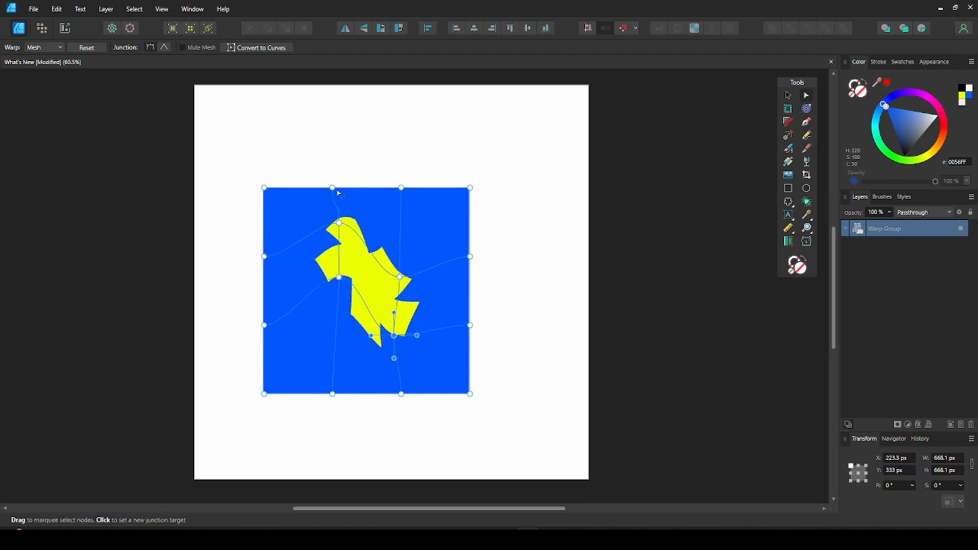
# Pull mesh nodes on the top, bottom and left edges outward to bend the square's outline
pyautogui.moveTo(333, 188); pyautogui.dragTo(355, 161)
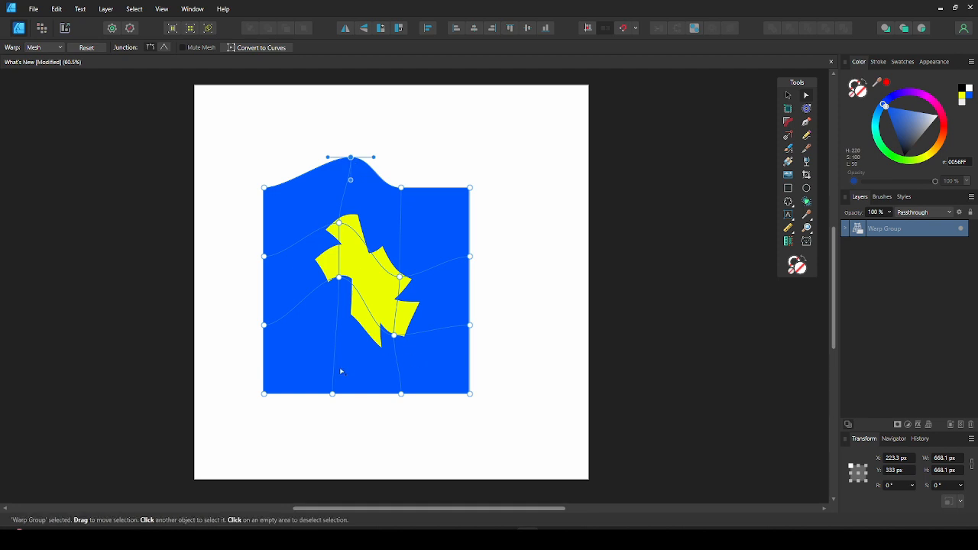
pyautogui.moveTo(335, 396); pyautogui.dragTo(315, 422)
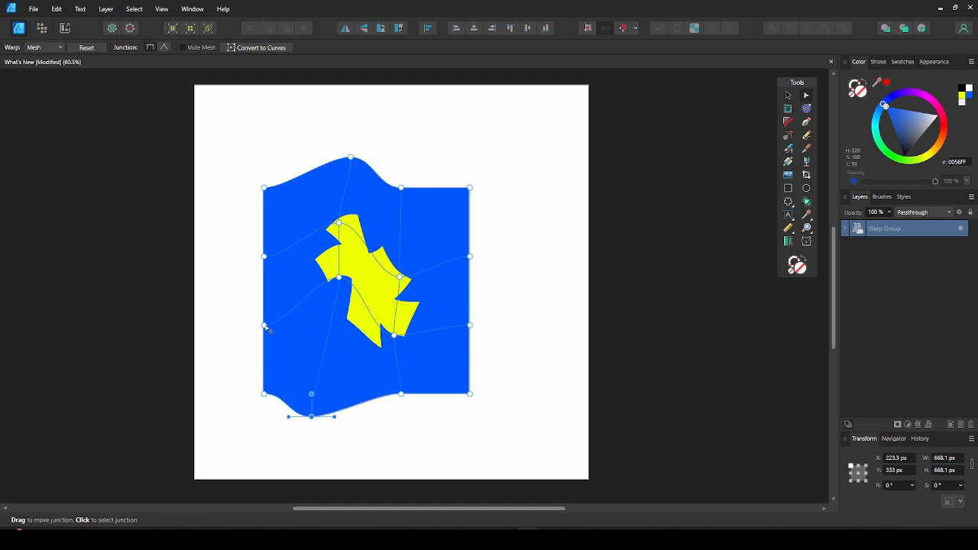
pyautogui.moveTo(265, 326); pyautogui.dragTo(249, 294)
# Undo all mesh distortions and the Mesh warp on the rectangle
pyautogui.hotkey('ctrl', 'z')
pyautogui.hotkey('ctrl', 'z')
pyautogui.hotkey('ctrl', 'z')
pyautogui.hotkey('ctrl', 'z')
pyautogui.hotkey('ctrl', 'z')
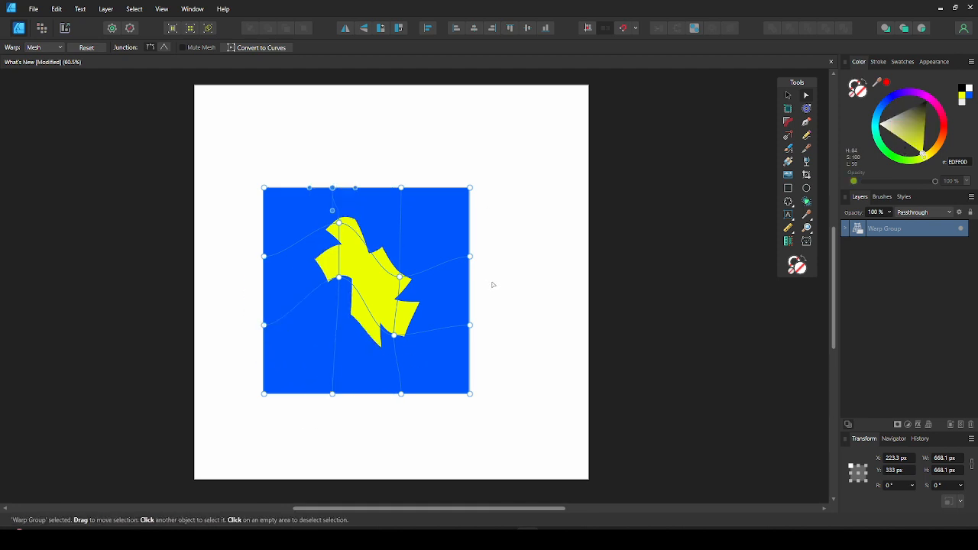
pyautogui.hotkey('ctrl', 'z')
pyautogui.hotkey('ctrl', 'z')
pyautogui.hotkey('ctrl', 'z')
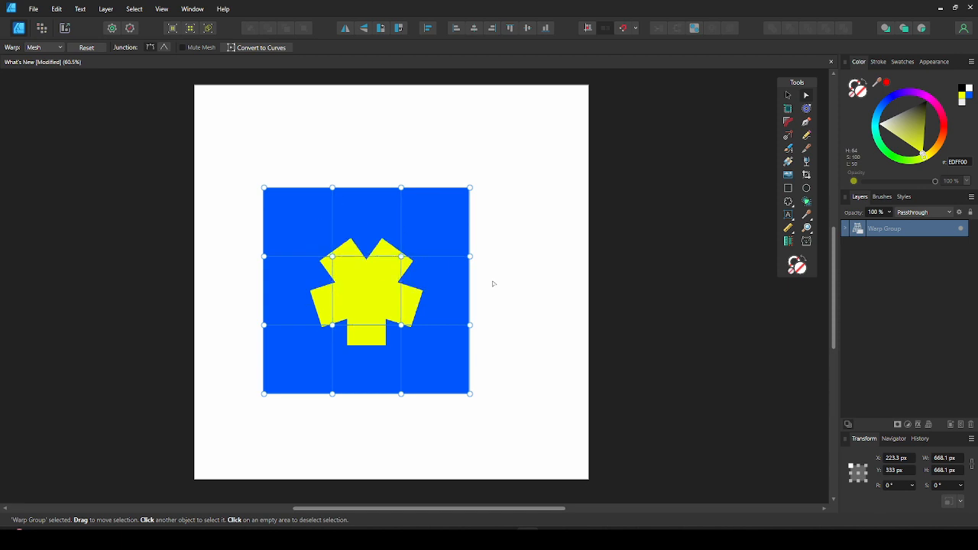
pyautogui.hotkey('ctrl', 'z')
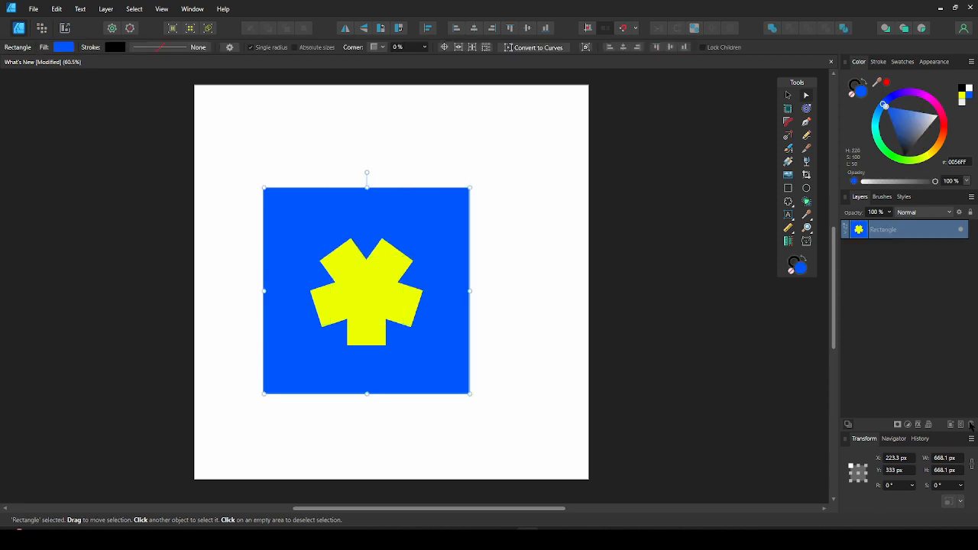
# Apply a Quad warp, raise the square's upper-left corner, and add a node on the left edge that bulges it outward
pyautogui.click(929, 425)
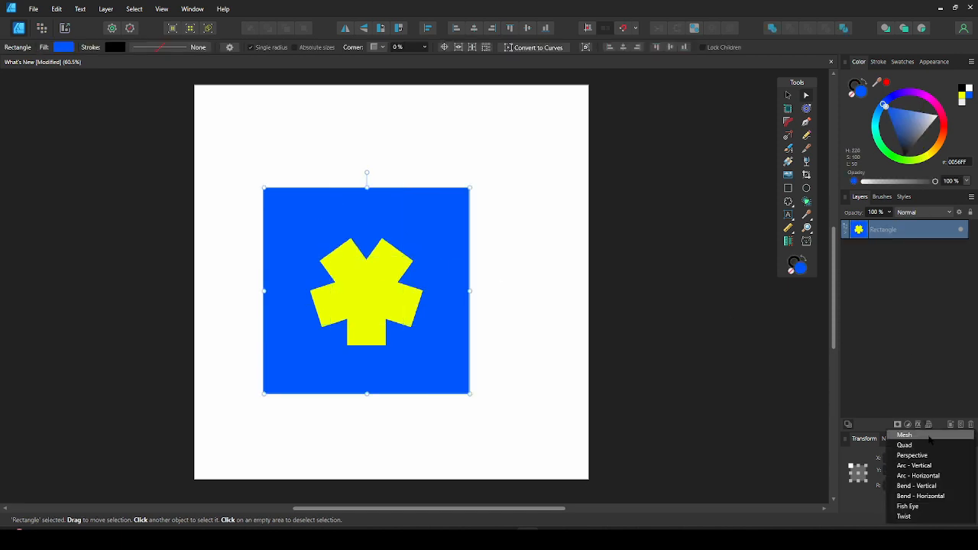
pyautogui.click(927, 448)
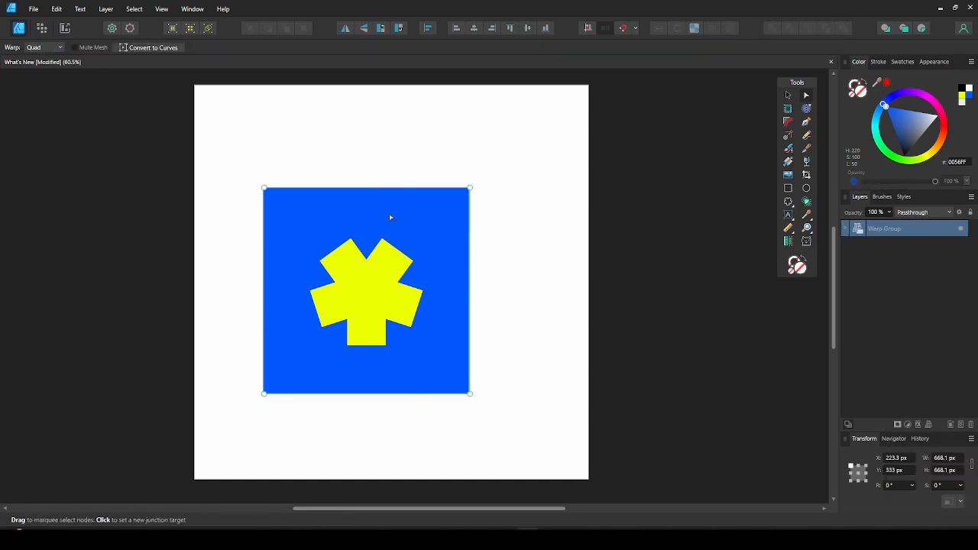
pyautogui.moveTo(263, 187); pyautogui.dragTo(348, 102)
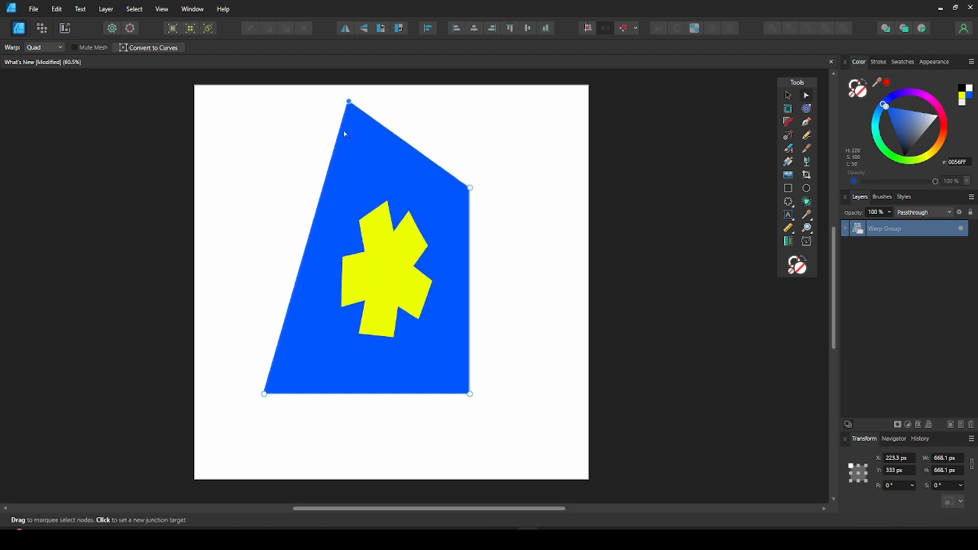
pyautogui.click(312, 245)
pyautogui.moveTo(313, 243); pyautogui.dragTo(276, 214)
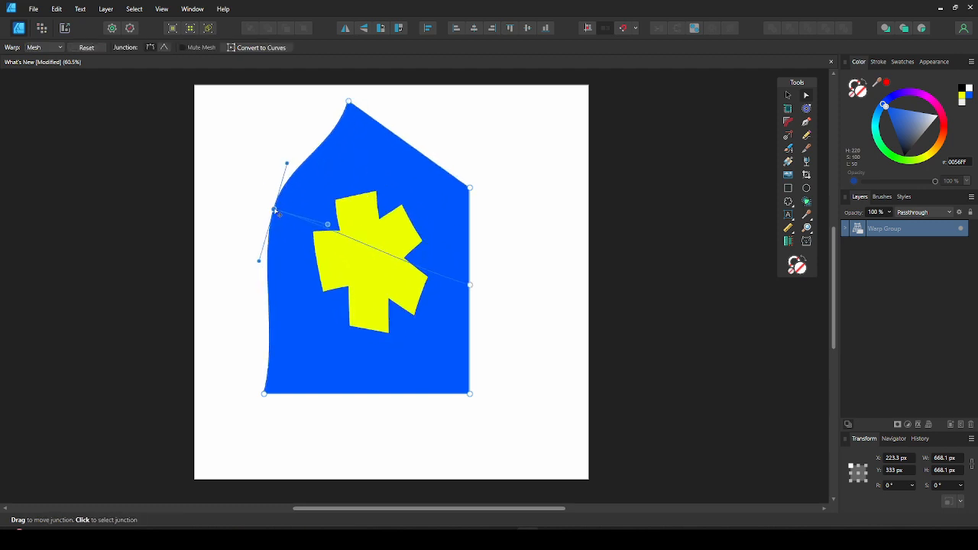
# Add mesh junctions below and across the star and move them to stretch its lower and right arms
pyautogui.click(270, 353)
pyautogui.click(365, 359)
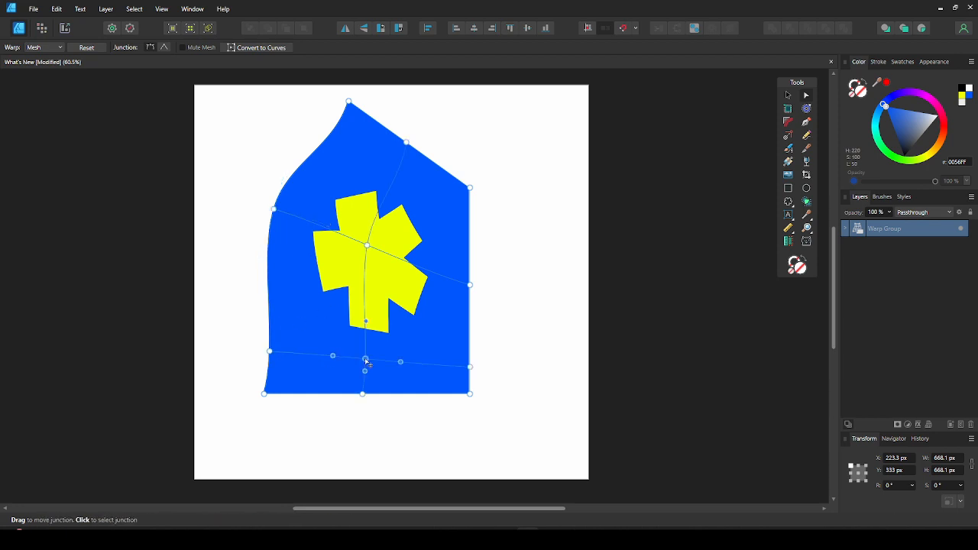
pyautogui.moveTo(365, 359); pyautogui.dragTo(338, 321)
pyautogui.click(400, 260)
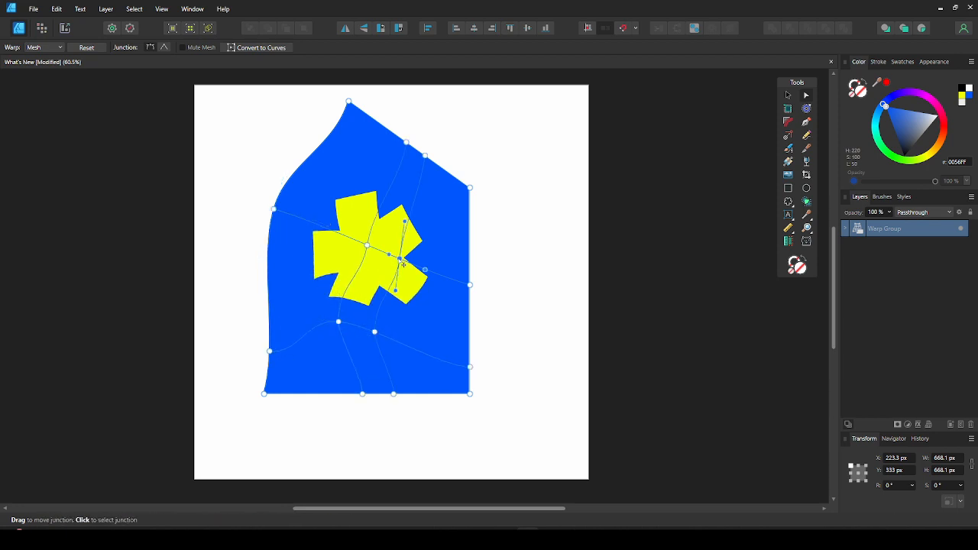
pyautogui.moveTo(401, 261); pyautogui.dragTo(437, 280)
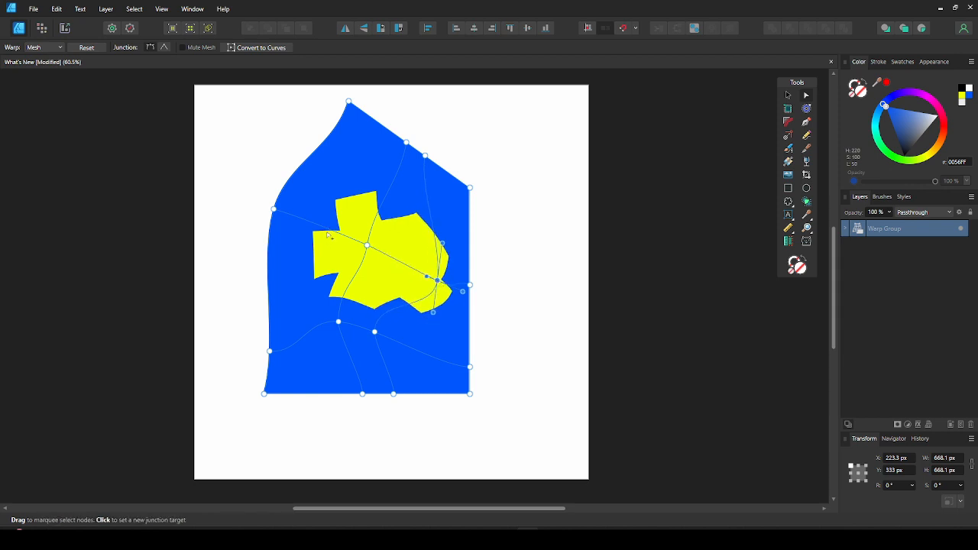
# Add a junction at the star's left arm, pull it upward, and deselect the warp group
pyautogui.click(328, 229)
pyautogui.moveTo(327, 227); pyautogui.dragTo(317, 196)
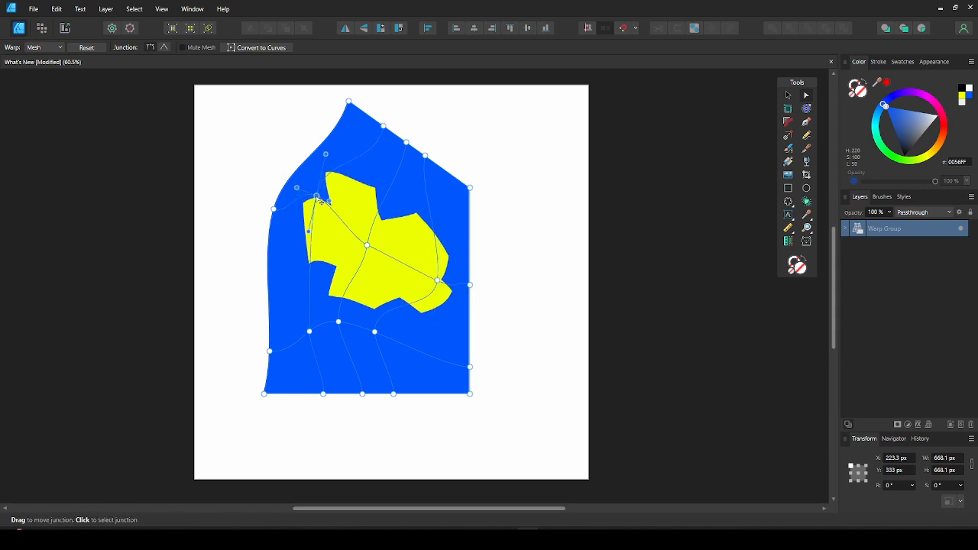
pyautogui.click(555, 290)
pyautogui.click(470, 327)
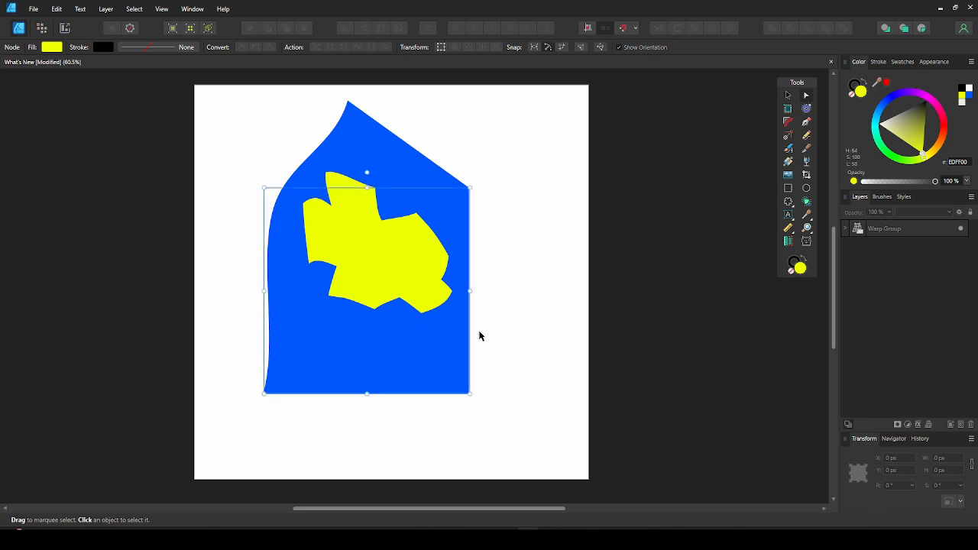
pyautogui.click(561, 330)
# Undo all node edits and the Quad warp on the rectangle
pyautogui.hotkey('ctrl', 'z')
pyautogui.hotkey('ctrl', 'z')
pyautogui.hotkey('ctrl', 'z')
pyautogui.hotkey('ctrl', 'z')
pyautogui.hotkey('ctrl', 'z')
pyautogui.hotkey('ctrl', 'z')
pyautogui.hotkey('ctrl', 'z')
pyautogui.hotkey('ctrl', 'z')
pyautogui.hotkey('ctrl', 'z')
pyautogui.hotkey('ctrl', 'z')
pyautogui.hotkey('ctrl', 'z')
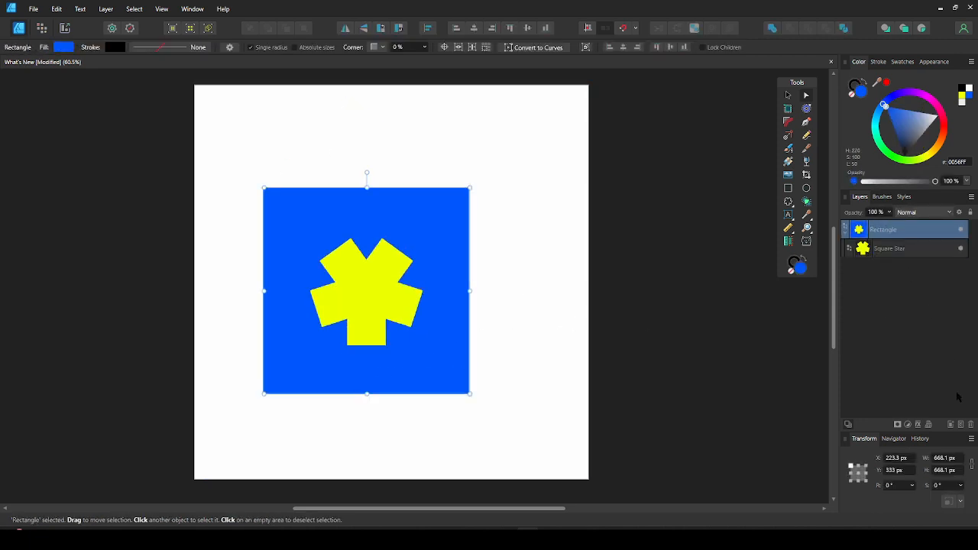
# Apply a Perspective warp to the rectangle and move its four corners into a trapezoid narrowing toward the top
pyautogui.click(928, 424)
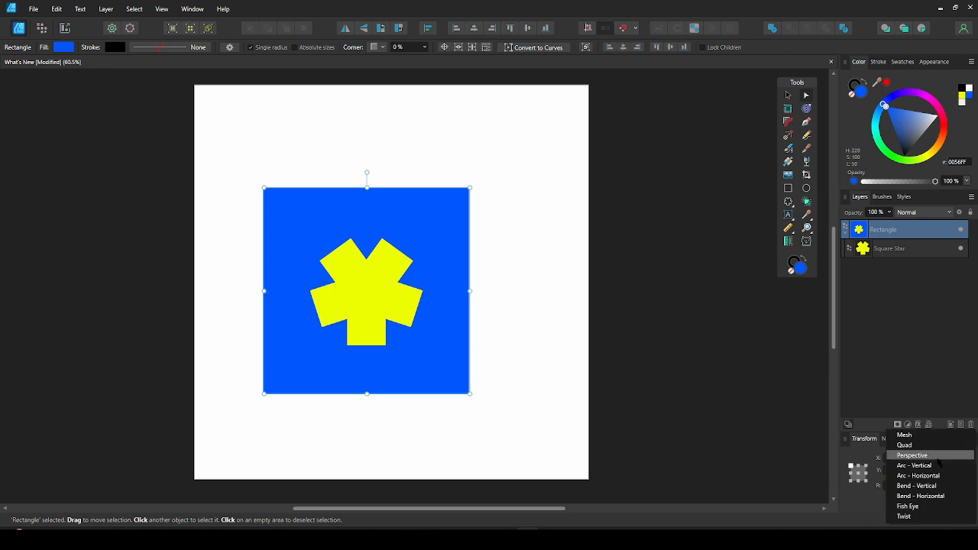
pyautogui.click(912, 455)
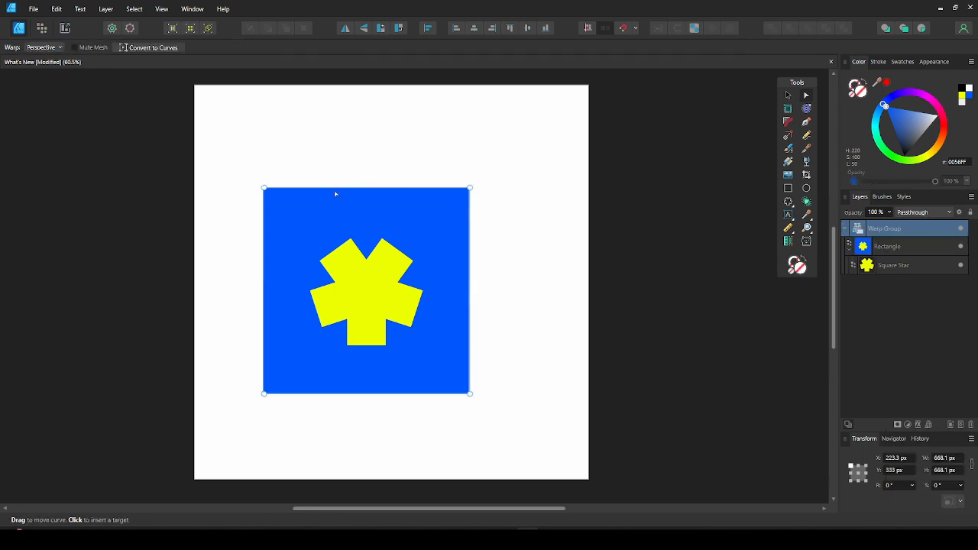
pyautogui.moveTo(264, 188); pyautogui.dragTo(340, 121)
pyautogui.moveTo(472, 190); pyautogui.dragTo(421, 124)
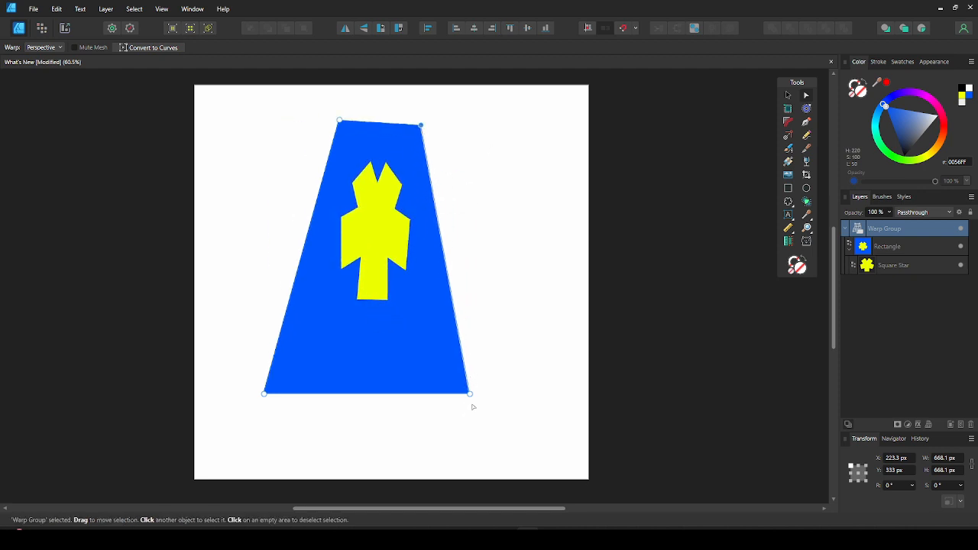
pyautogui.moveTo(470, 393); pyautogui.dragTo(509, 364)
pyautogui.moveTo(264, 394); pyautogui.dragTo(221, 370)
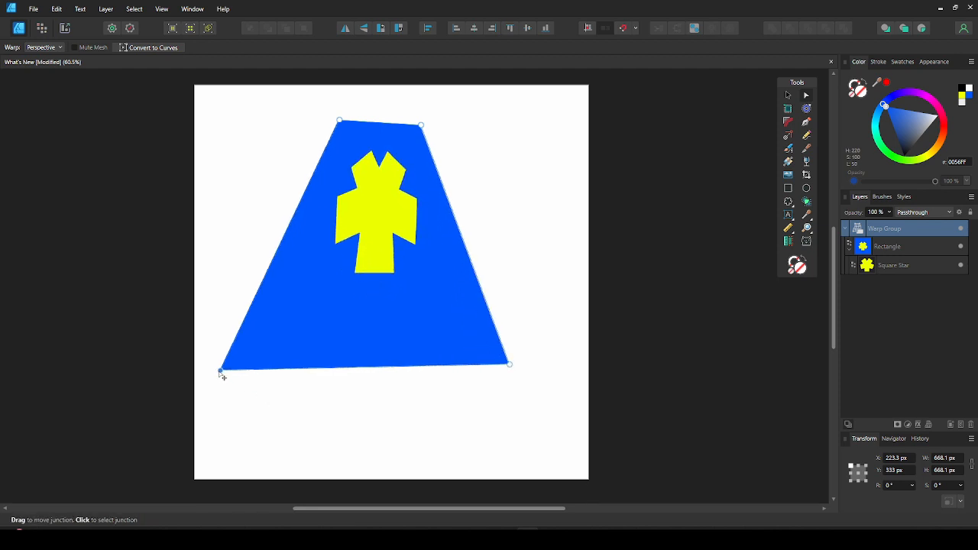
pyautogui.click(357, 414)
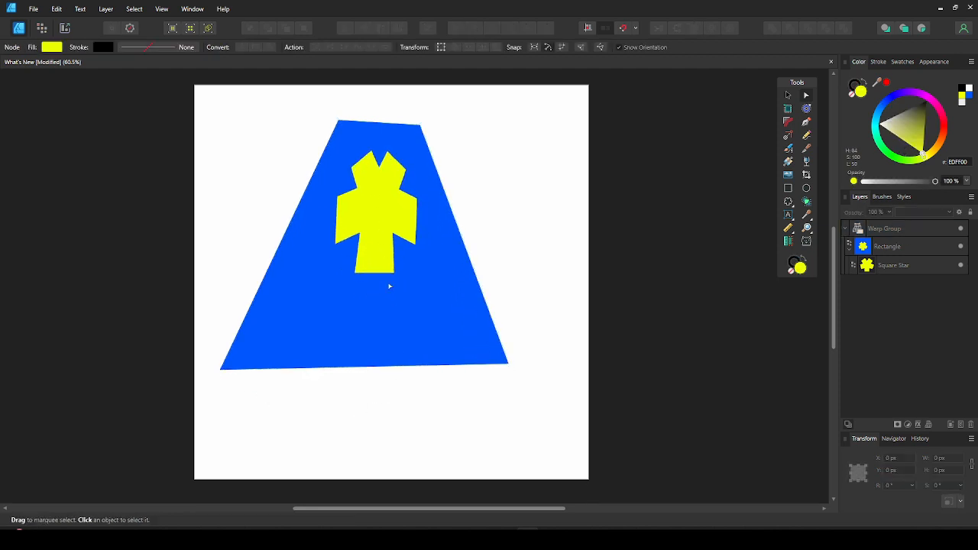
# Undo the four corner moves while keeping the Perspective warp group
pyautogui.hotkey('ctrl', 'z')
pyautogui.hotkey('ctrl', 'z')
pyautogui.hotkey('ctrl', 'z')
pyautogui.hotkey('ctrl', 'z')
pyautogui.hotkey('ctrl', 'z')
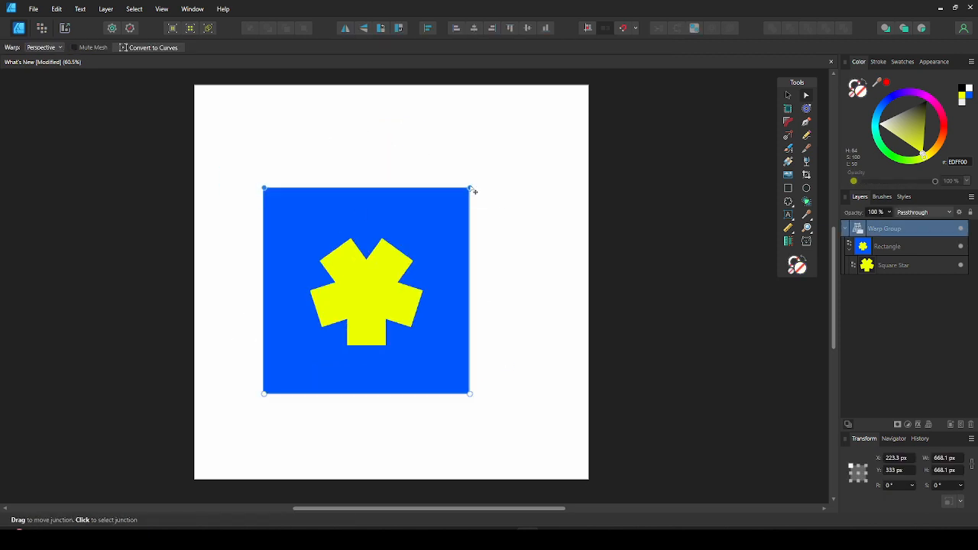
# Move the two upper corners up and right together, and the two lower corners up and left, forming a slanted parallelogram
pyautogui.moveTo(471, 189); pyautogui.dragTo(578, 120)
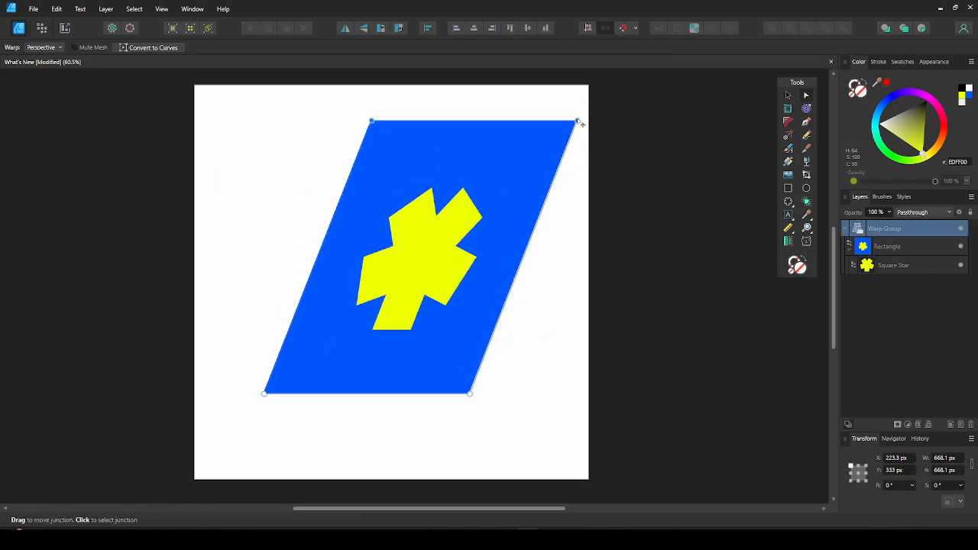
pyautogui.moveTo(528, 463); pyautogui.dragTo(221, 335)
pyautogui.moveTo(476, 395); pyautogui.dragTo(421, 221)
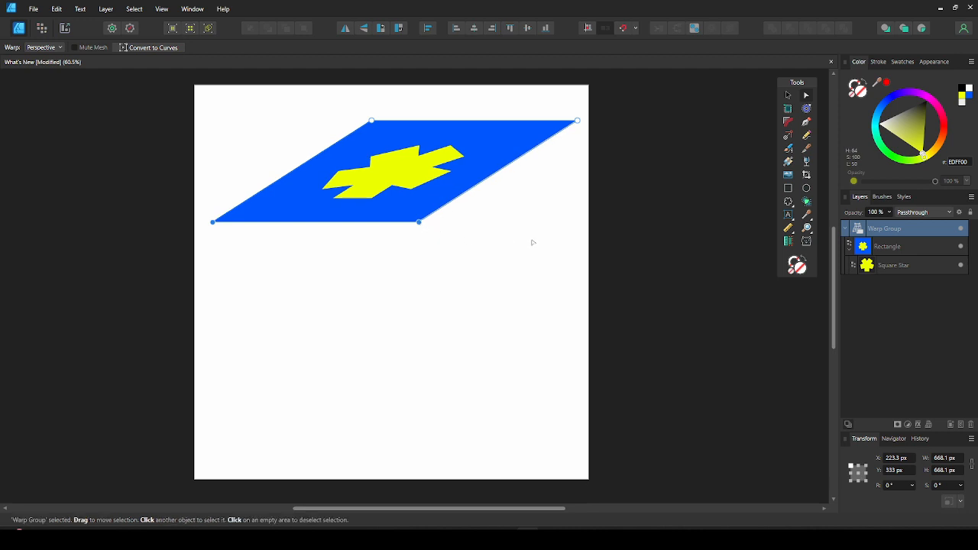
pyautogui.click(536, 275)
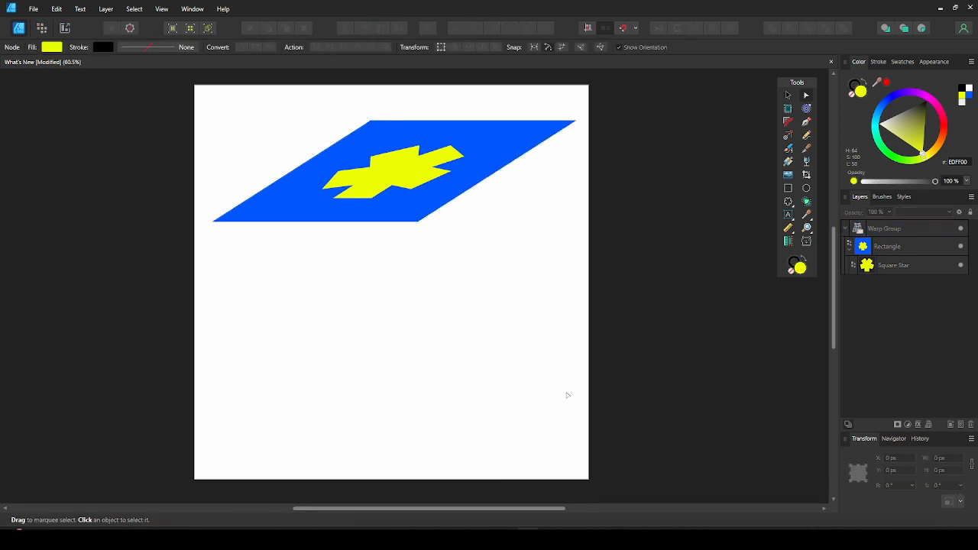
# Undo the paired corner moves on the Perspective warp group
pyautogui.hotkey('ctrl', 'z')
pyautogui.hotkey('ctrl', 'z')
pyautogui.hotkey('ctrl', 'z')
pyautogui.hotkey('ctrl', 'z')
pyautogui.hotkey('ctrl', 'z')
pyautogui.hotkey('ctrl', 'z')
pyautogui.hotkey('ctrl', 'z')
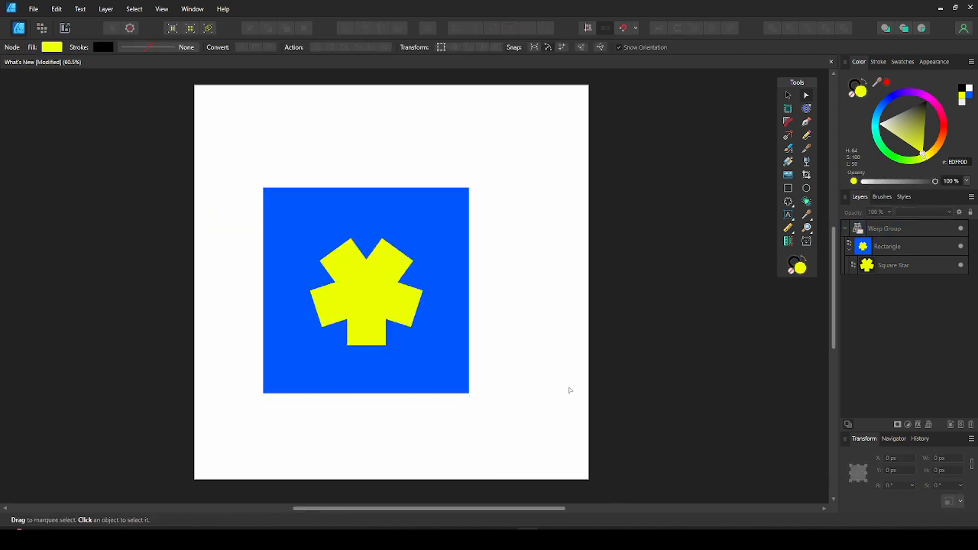
# Undo the Perspective warp group and apply an Arc - Vertical warp group to the rectangle
pyautogui.hotkey('ctrl', 'z')
pyautogui.hotkey('ctrl', 'z')
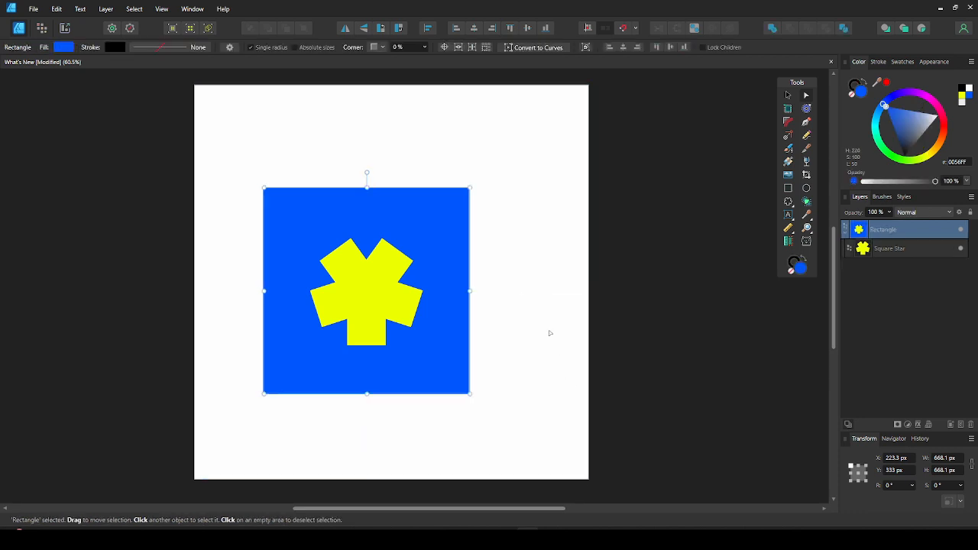
pyautogui.click(908, 233)
pyautogui.click(927, 425)
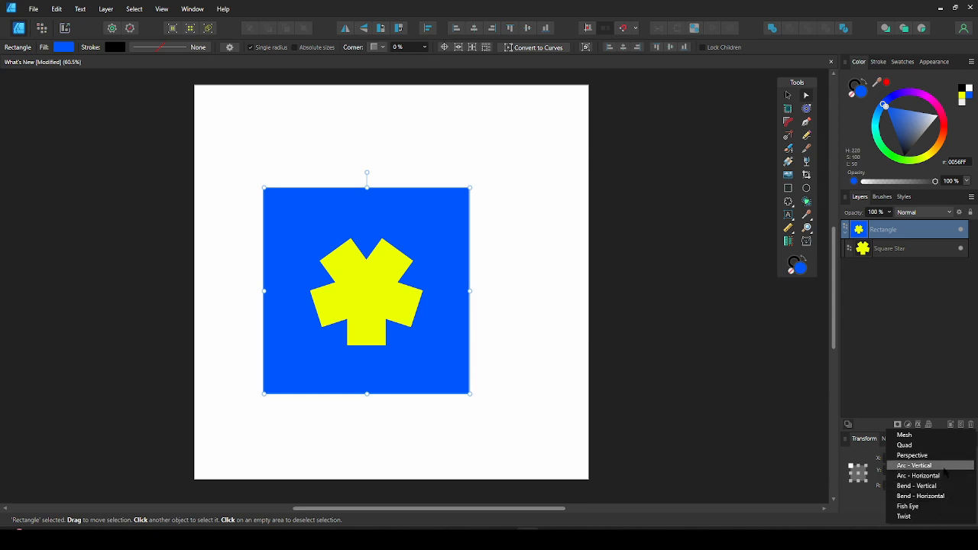
pyautogui.click(944, 466)
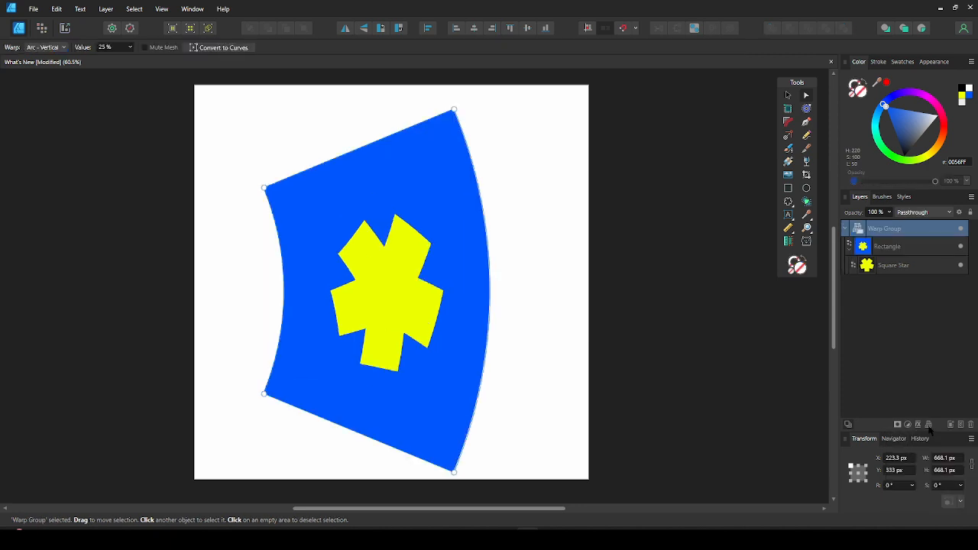
# Add an Arc - Horizontal warp group around the existing Arc - Vertical warp group
pyautogui.click(928, 427)
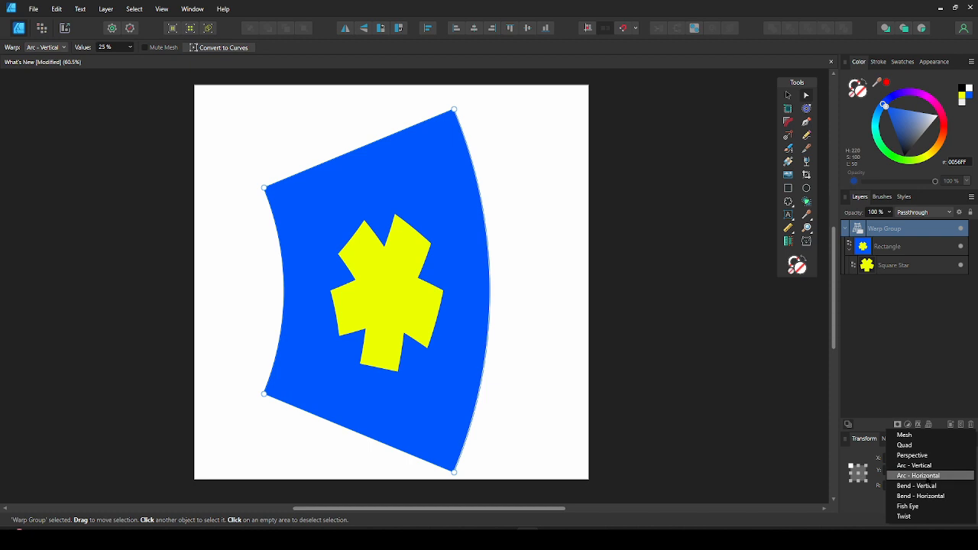
pyautogui.click(921, 476)
pyautogui.click(928, 425)
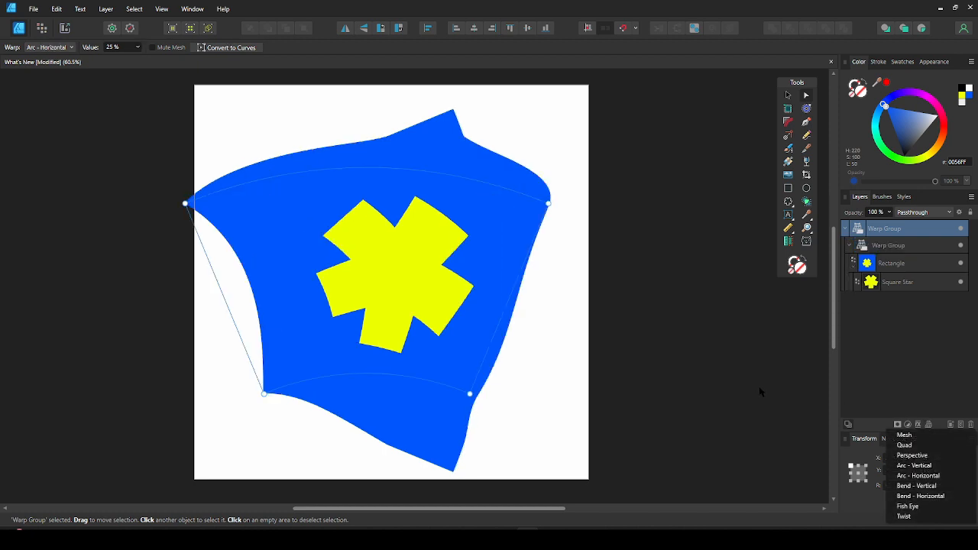
pyautogui.click(721, 414)
# Undo both arc warp groups, back to the plain unwarped rectangle
pyautogui.hotkey('ctrl', 'z')
pyautogui.hotkey('ctrl', 'z')
pyautogui.hotkey('ctrl', 'z')
pyautogui.hotkey('ctrl', 'z')
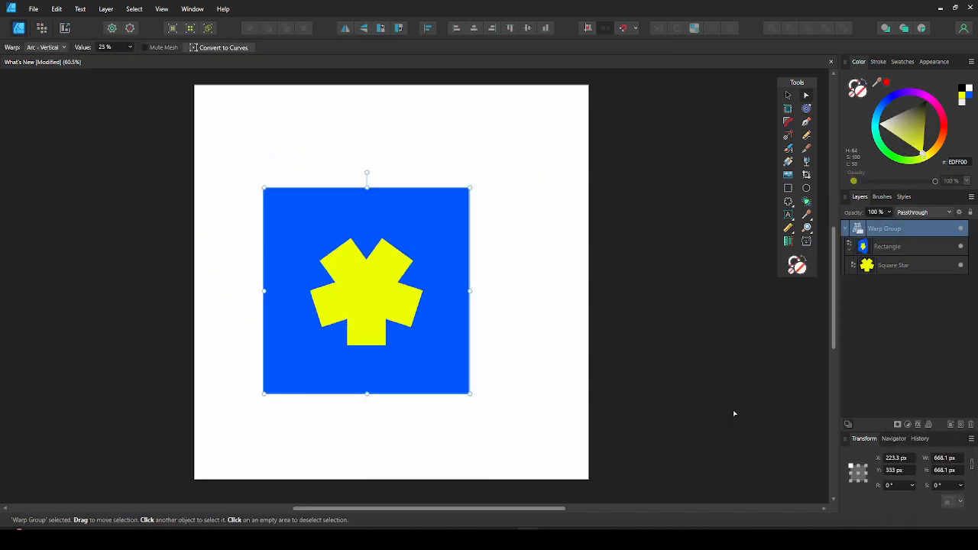
# Try an Arc - Horizontal warp directly on the rectangle and undo it
pyautogui.click(928, 426)
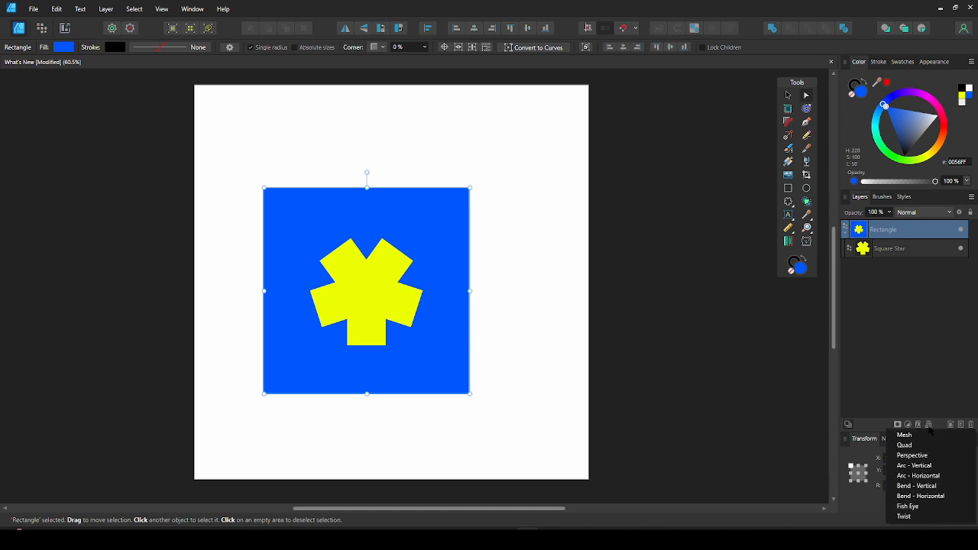
pyautogui.click(921, 475)
pyautogui.hotkey('ctrl', 'z')
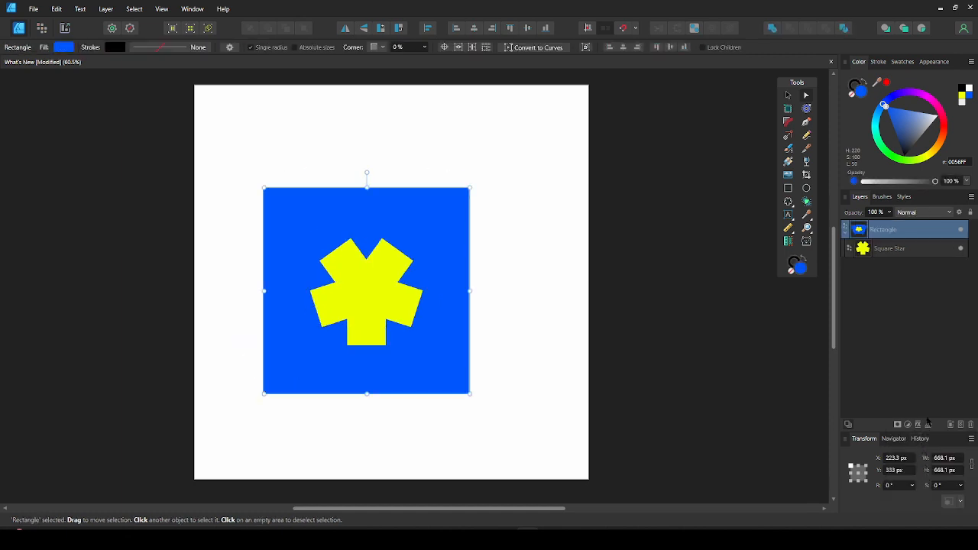
# Try the Bend - Vertical and Bend - Horizontal warps on the rectangle one after another, undoing each
pyautogui.click(928, 424)
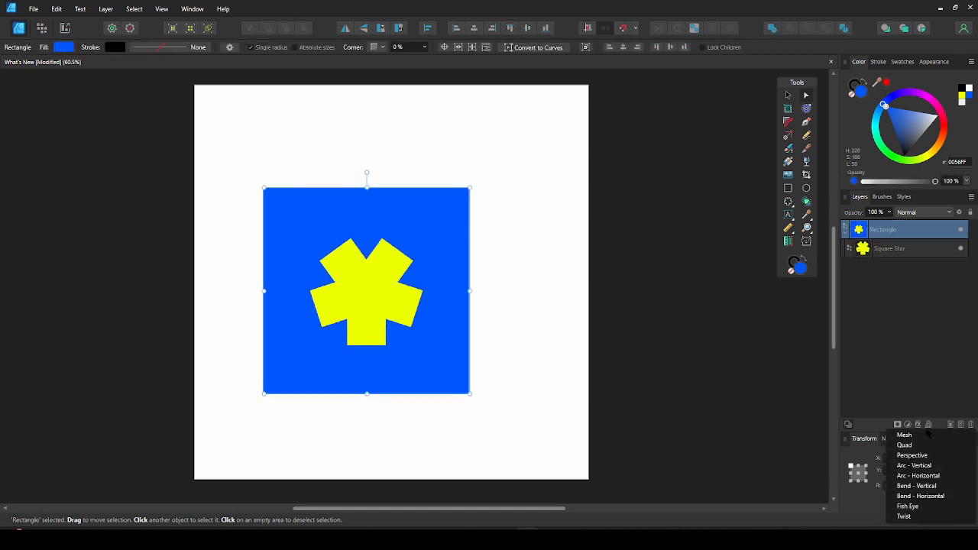
pyautogui.click(933, 489)
pyautogui.hotkey('ctrl', 'z')
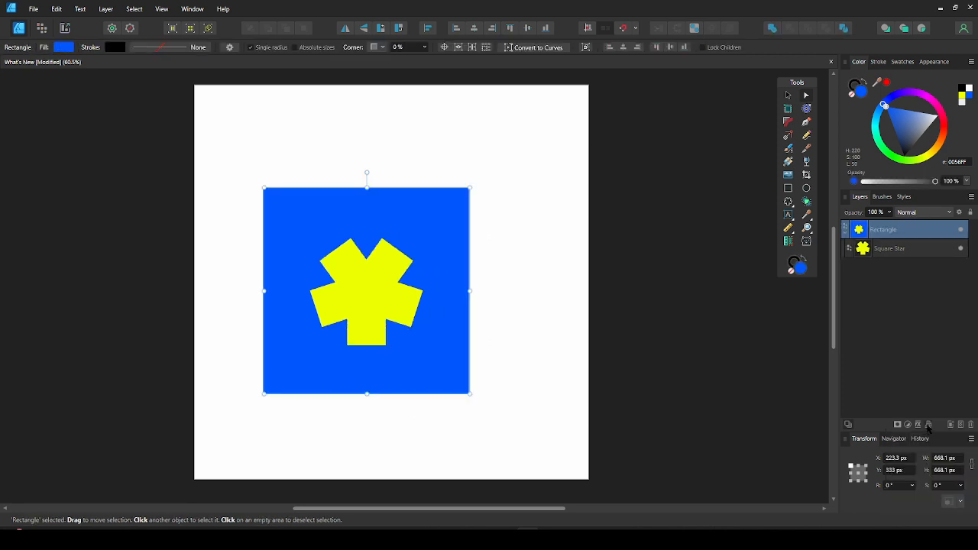
pyautogui.click(928, 424)
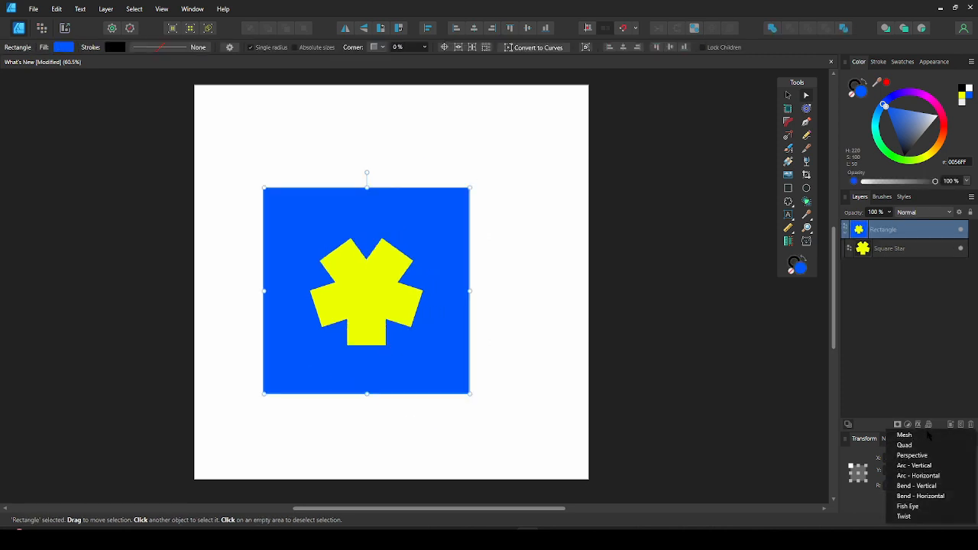
pyautogui.click(944, 497)
pyautogui.hotkey('ctrl', 'z')
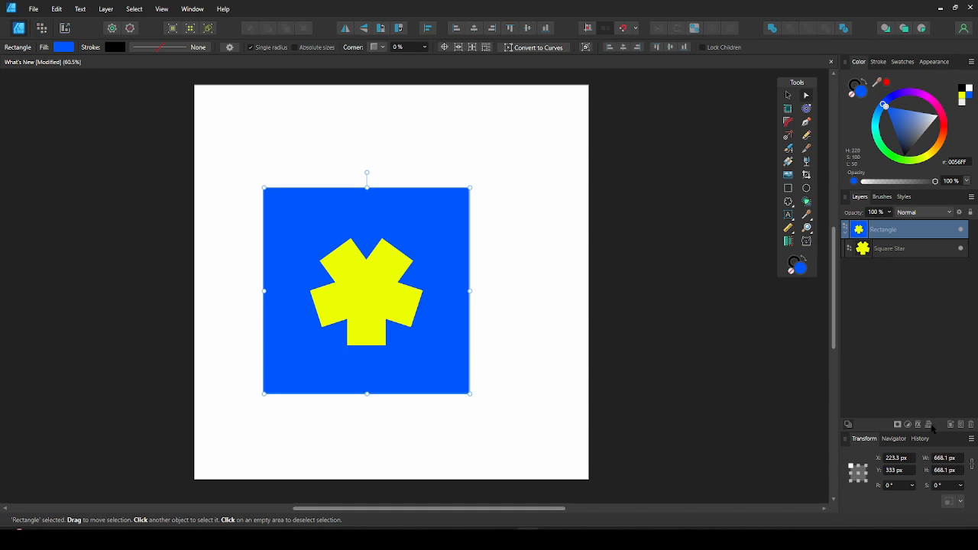
# Apply a Fish Eye warp group to the rectangle and set its warp value to -46%
pyautogui.click(930, 425)
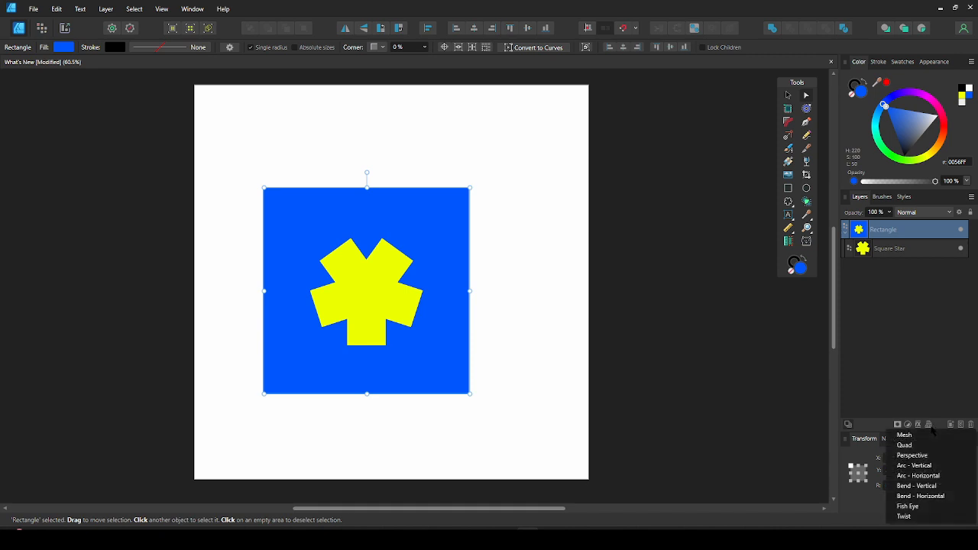
pyautogui.click(936, 506)
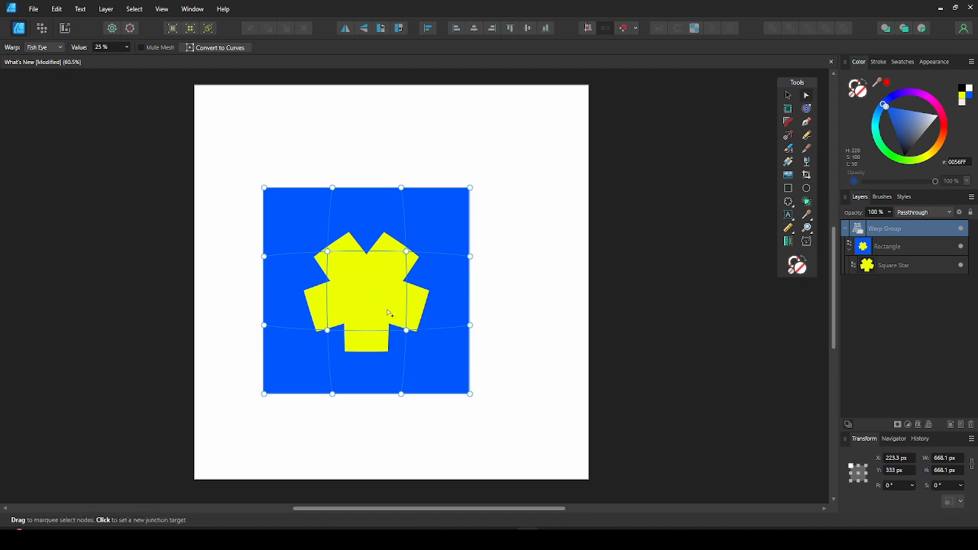
pyautogui.click(126, 48)
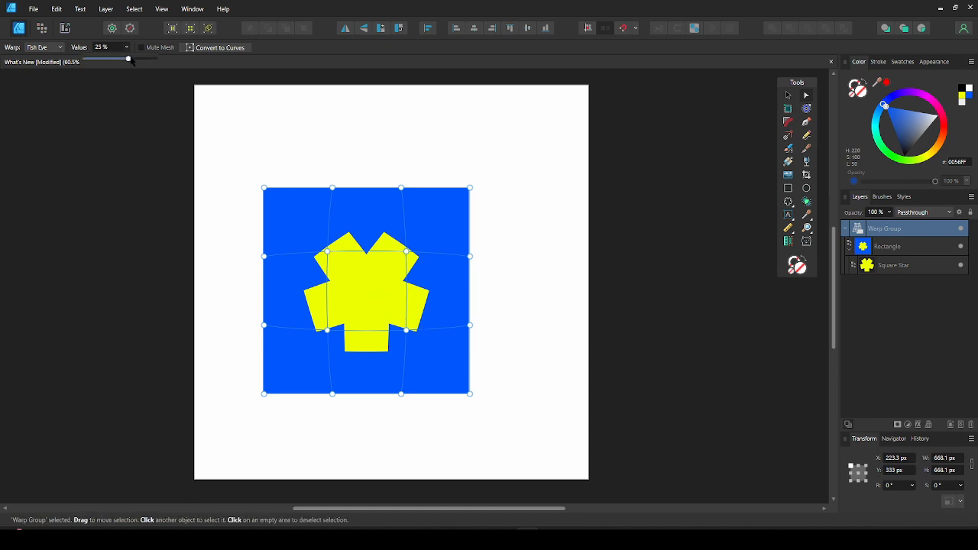
pyautogui.moveTo(130, 61); pyautogui.dragTo(104, 59)
# Change the warp group's type from Fish Eye to Twist and deselect it
pyautogui.click(60, 48)
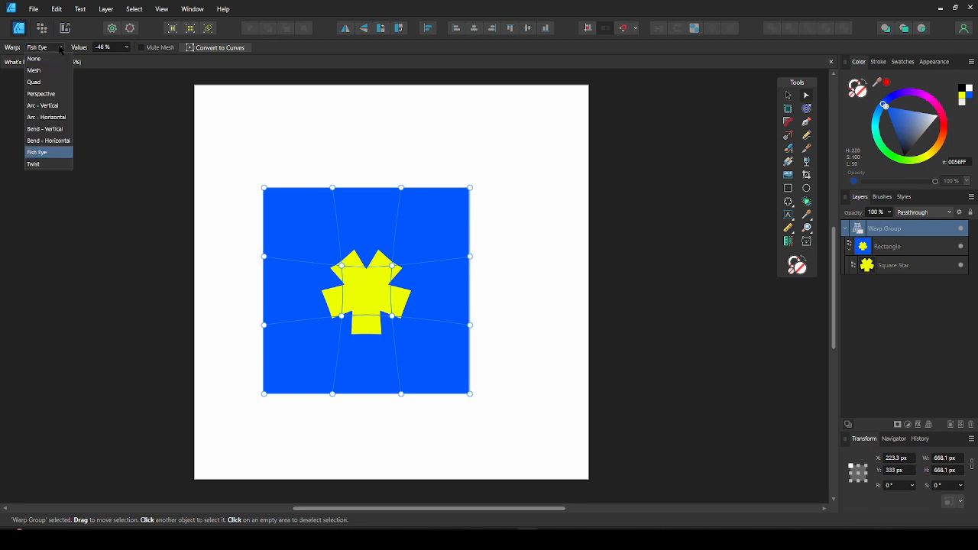
pyautogui.click(59, 164)
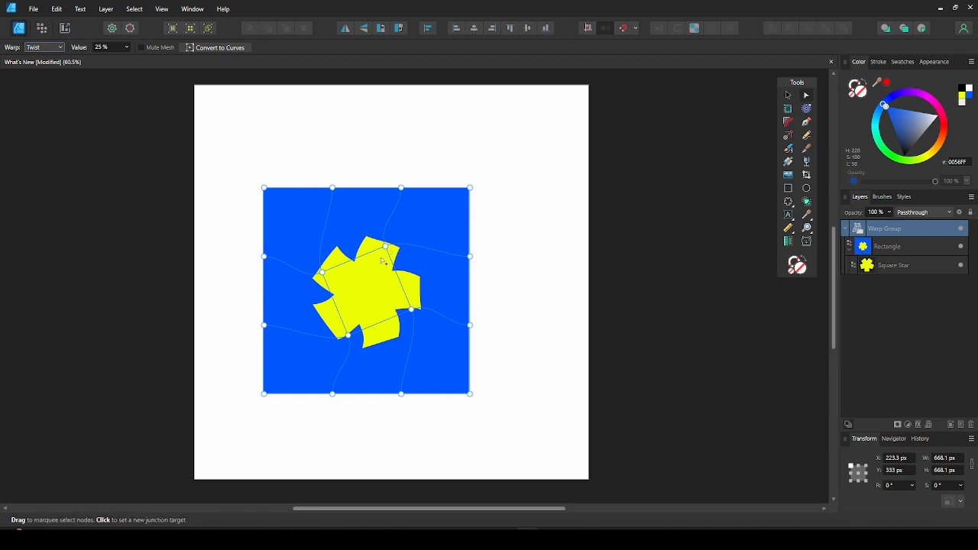
pyautogui.click(543, 283)
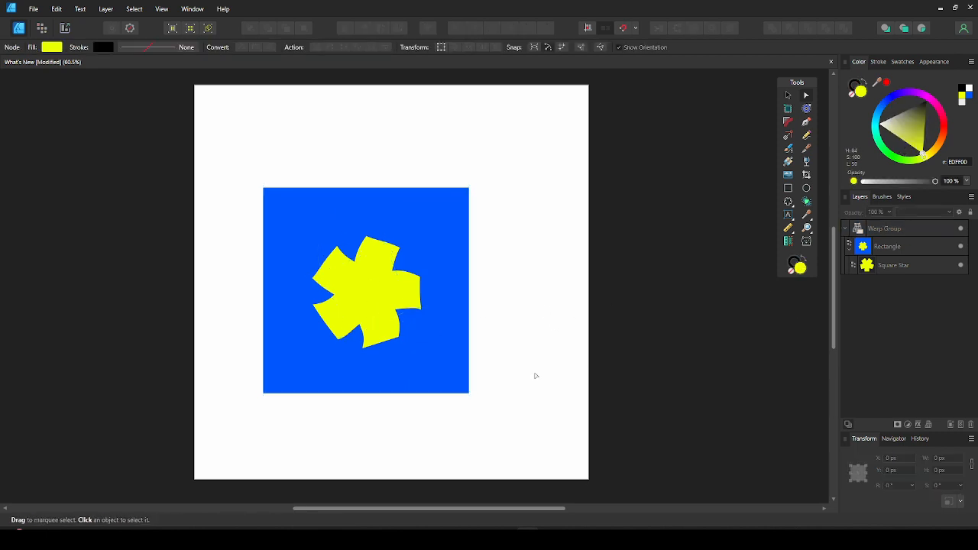
# Delete the Twist warp group together with its contents, and undo the deletion
pyautogui.click(877, 230)
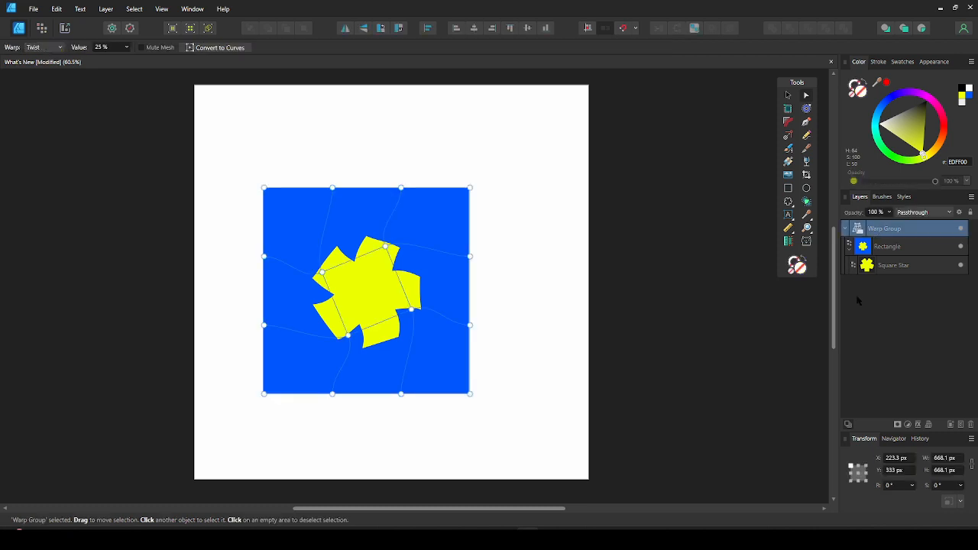
pyautogui.press('Delete')
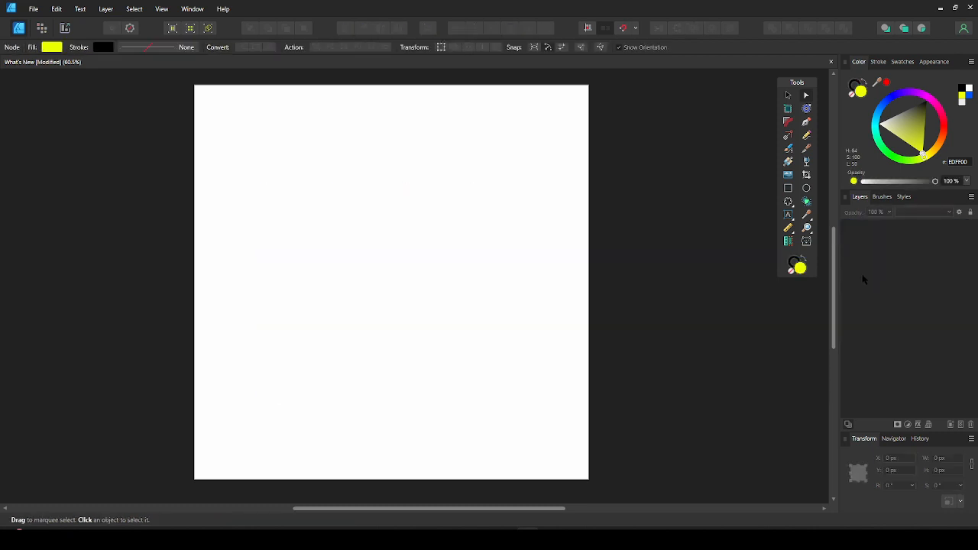
pyautogui.hotkey('ctrl', 'z')
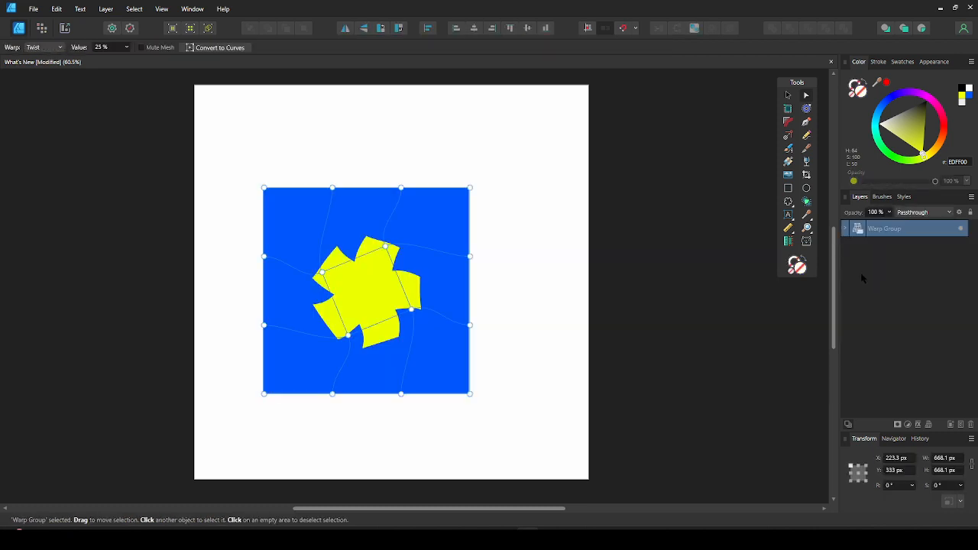
# Ungroup the warp group to release the original rectangle and star from the warp, and clear the selection
pyautogui.click(845, 229)
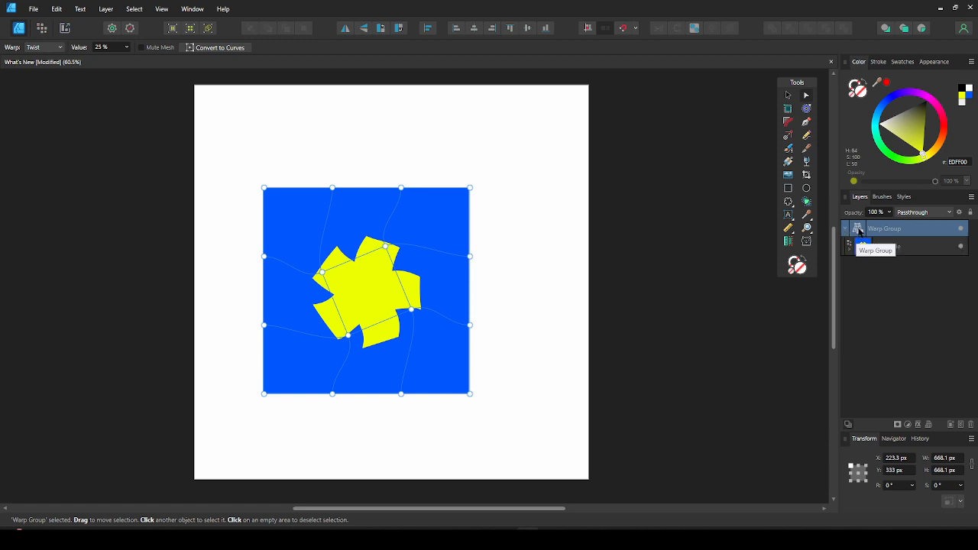
pyautogui.rightClick(861, 231)
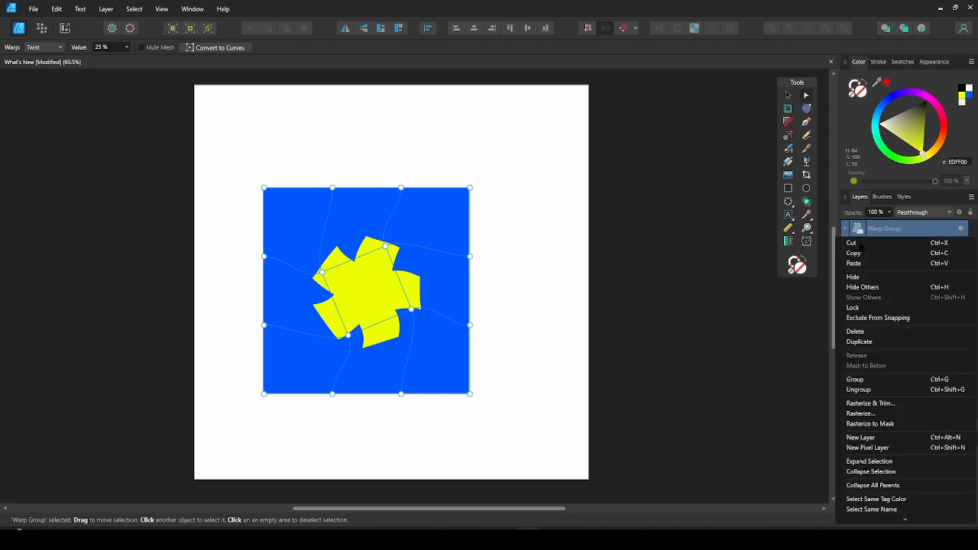
pyautogui.click(947, 393)
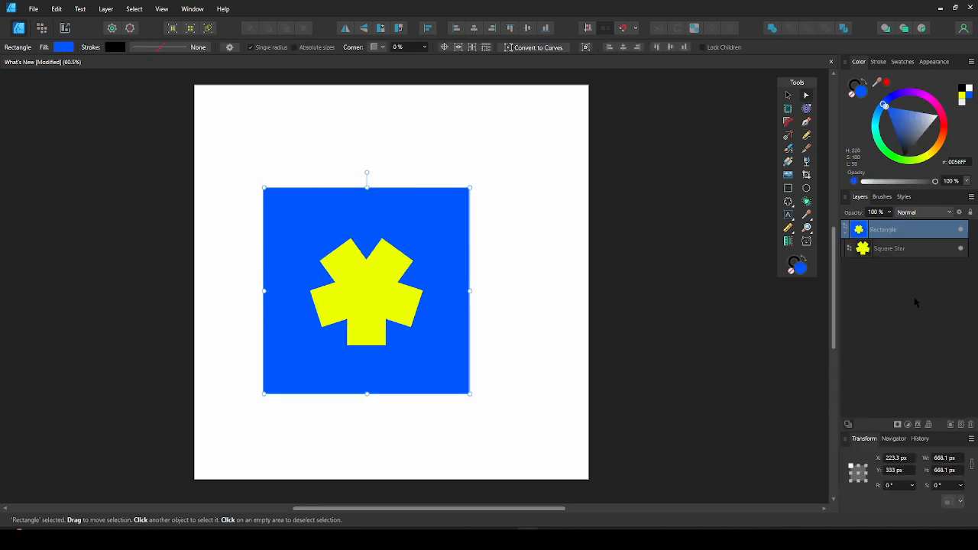
pyautogui.click(613, 377)
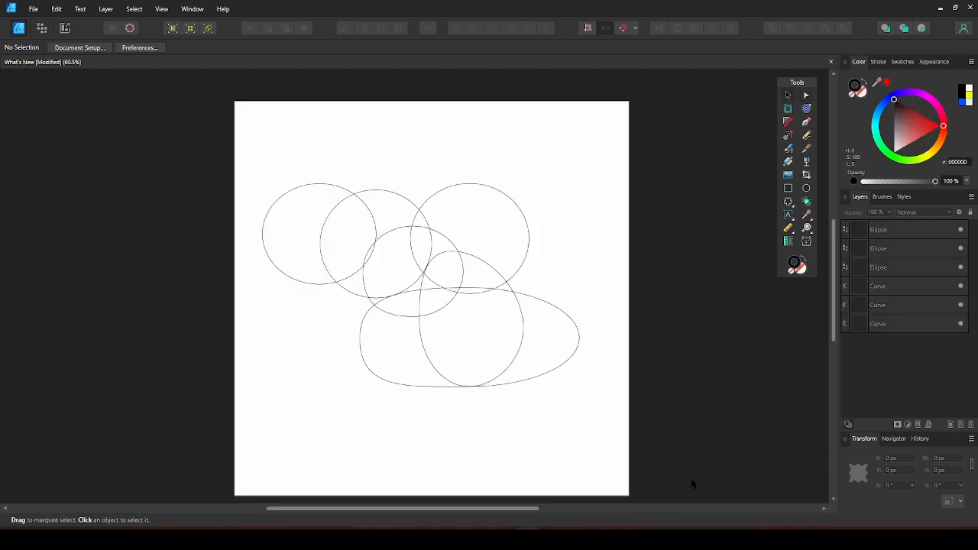
# Select all the overlapping ellipses and curves with the Shape Builder tool and merge the beak, head and body areas into one duck silhouette
pyautogui.click(806, 202)
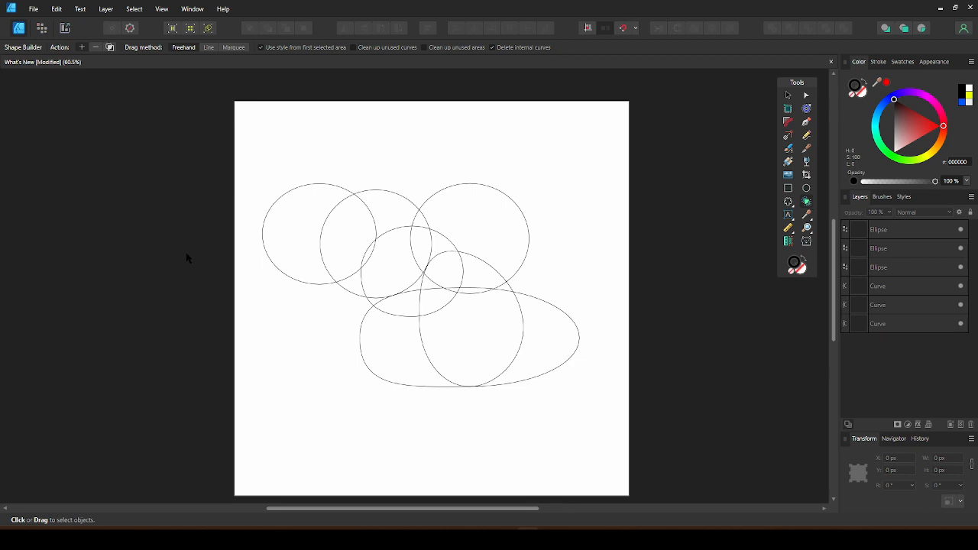
pyautogui.moveTo(207, 142); pyautogui.dragTo(622, 411)
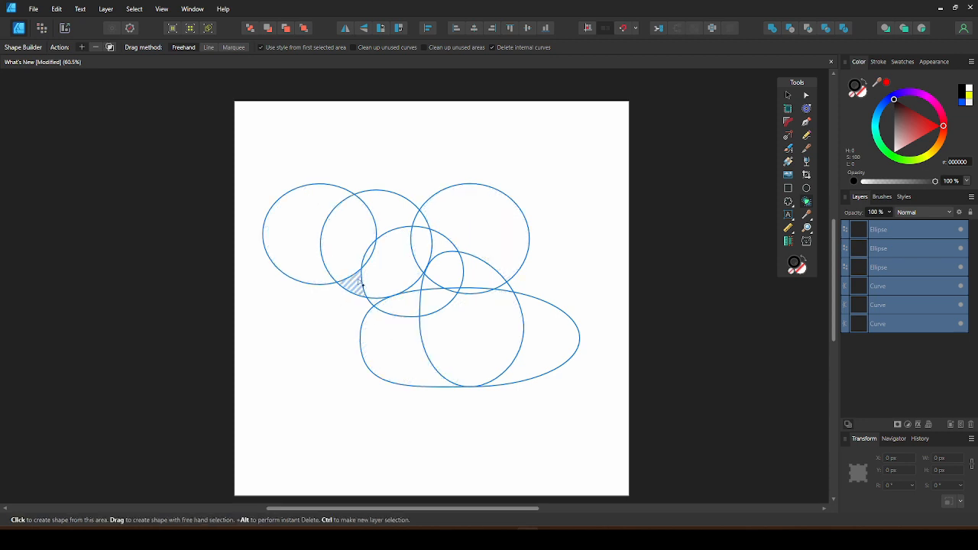
pyautogui.moveTo(356, 287)
pyautogui.mouseDown()
pyautogui.moveTo(374, 254)
pyautogui.moveTo(424, 246)
pyautogui.moveTo(447, 270)
pyautogui.moveTo(442, 299)
pyautogui.moveTo(458, 286)
pyautogui.moveTo(453, 313)
pyautogui.moveTo(473, 318)
pyautogui.moveTo(504, 290)
pyautogui.moveTo(465, 325)
pyautogui.moveTo(389, 350)
pyautogui.moveTo(399, 308)
pyautogui.moveTo(380, 302)
pyautogui.moveTo(420, 287)
pyautogui.mouseUp()
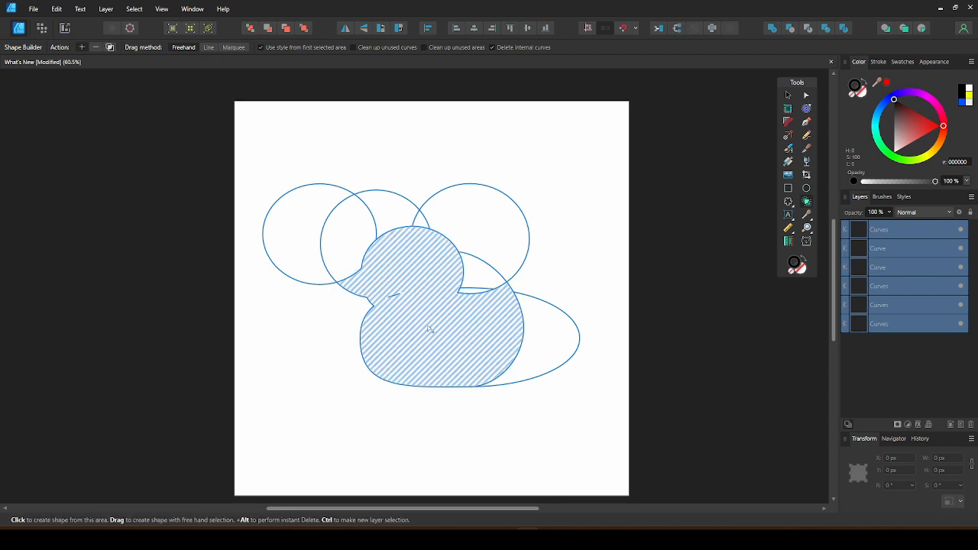
# Subtract the leftover ellipse and curve areas outside the duck with the Shape Builder, and delete the short stray edge inside it
pyautogui.click(96, 47)
pyautogui.moveTo(256, 236)
pyautogui.mouseDown()
pyautogui.moveTo(327, 235)
pyautogui.moveTo(383, 210)
pyautogui.moveTo(412, 212)
pyautogui.moveTo(462, 234)
pyautogui.moveTo(478, 257)
pyautogui.moveTo(473, 292)
pyautogui.moveTo(486, 270)
pyautogui.moveTo(519, 256)
pyautogui.moveTo(563, 378)
pyautogui.mouseUp()
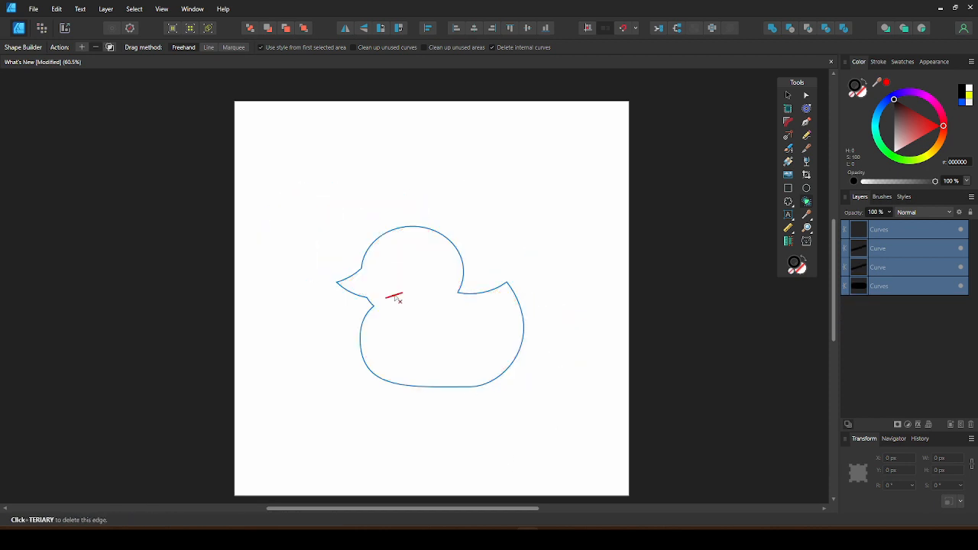
pyautogui.click(397, 298)
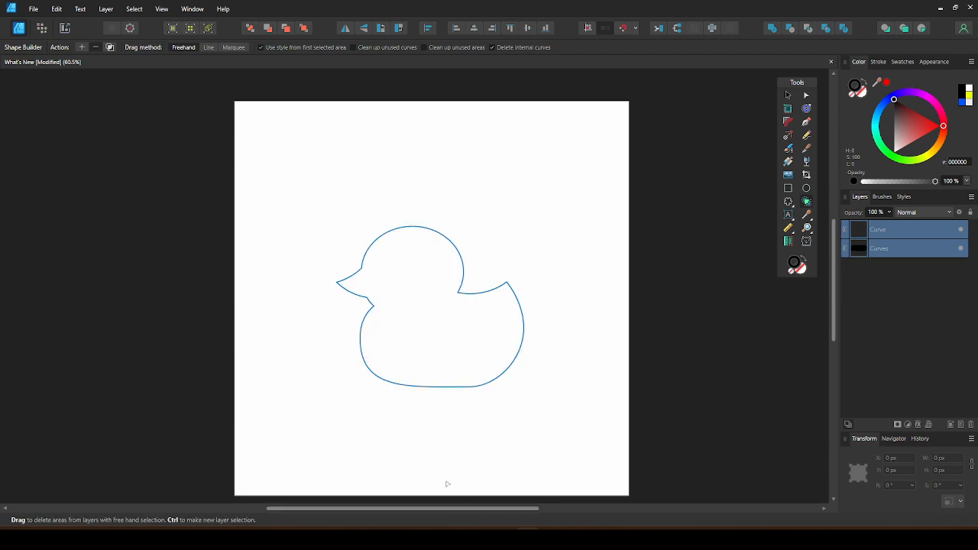
# Adjust the lower handle of the node on the duck's chest slightly with the Node tool
pyautogui.click(806, 95)
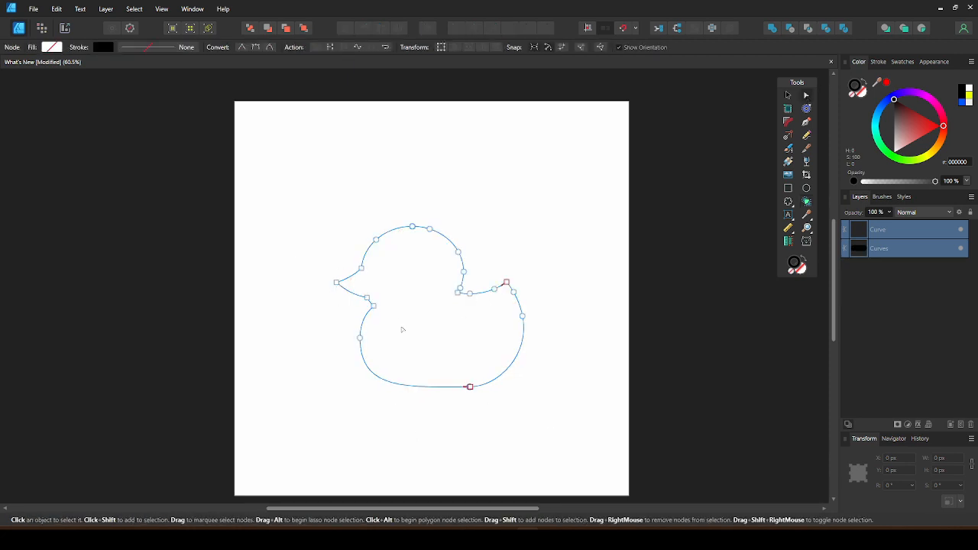
pyautogui.click(361, 338)
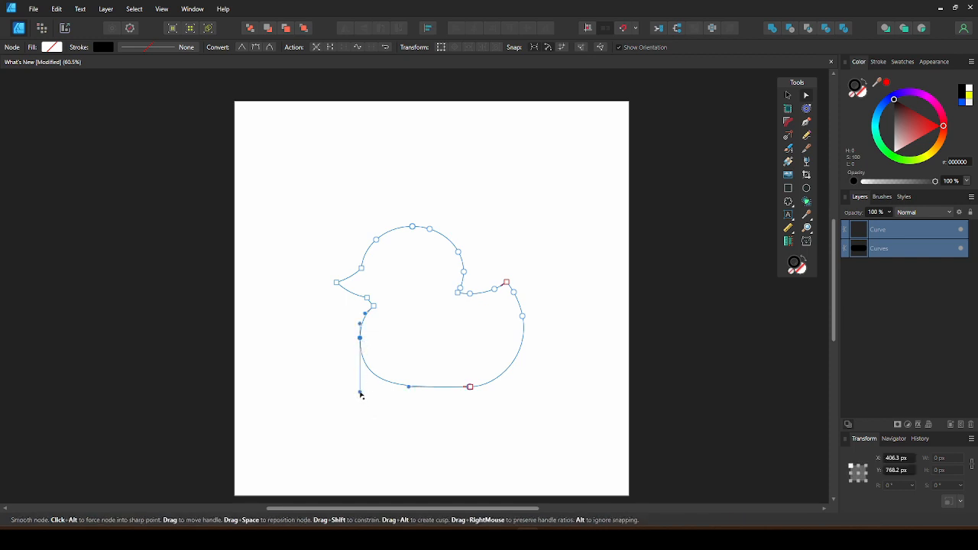
pyautogui.moveTo(360, 391); pyautogui.dragTo(360, 387)
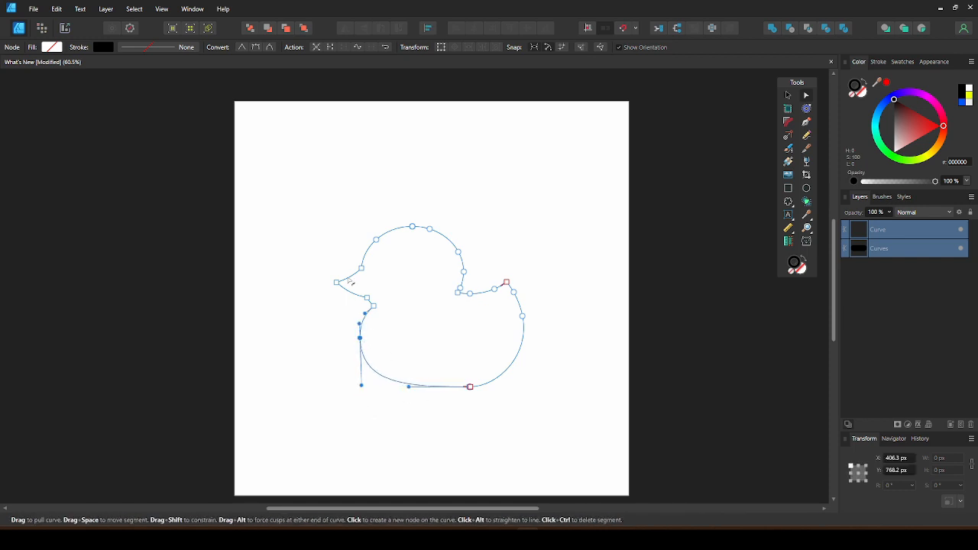
# Round the tip of the duck's beak with the Corner tool to a radius of about 19.8 px
pyautogui.click(336, 282)
pyautogui.click(787, 122)
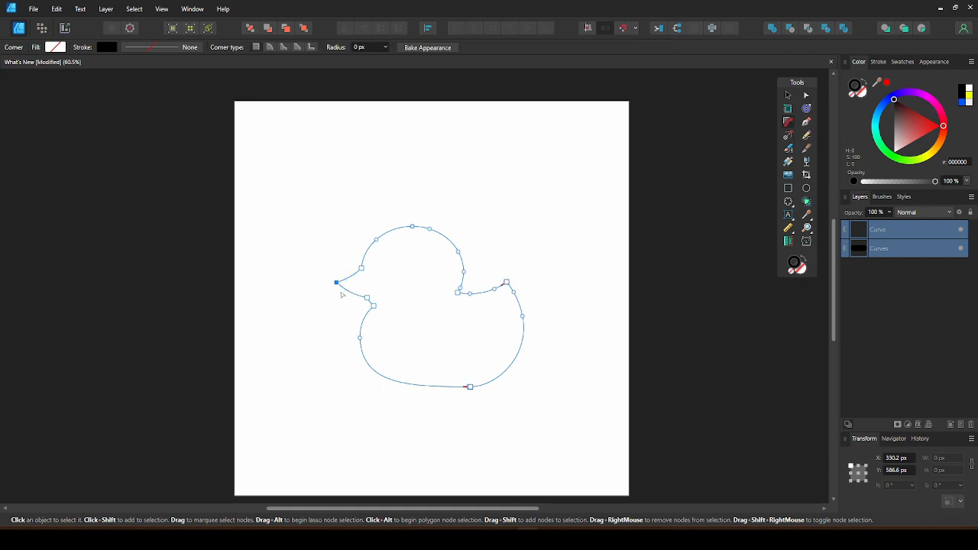
pyautogui.moveTo(336, 282); pyautogui.dragTo(352, 283)
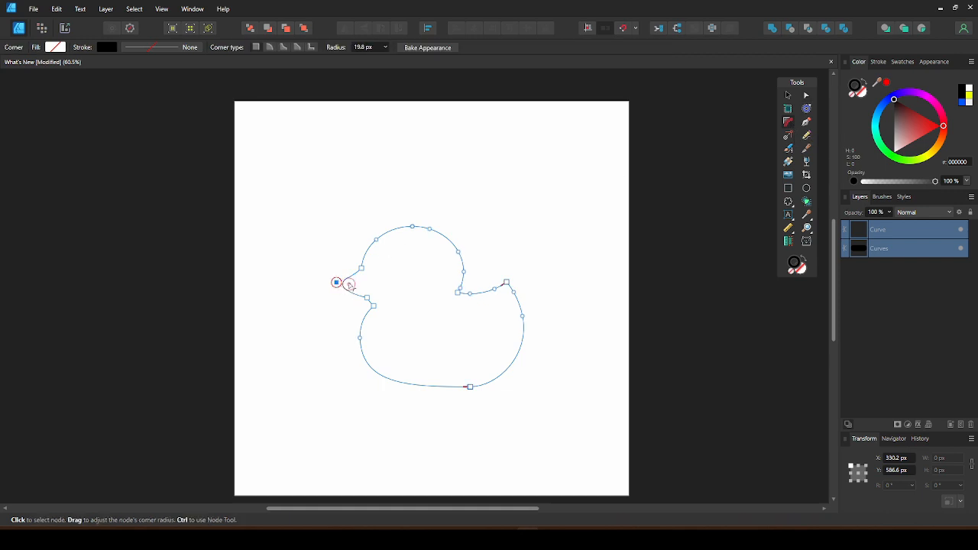
# Round the tip of the duck's tail with the Corner tool to a radius of about 28.3 px and deselect the outline
pyautogui.moveTo(506, 283); pyautogui.dragTo(509, 301)
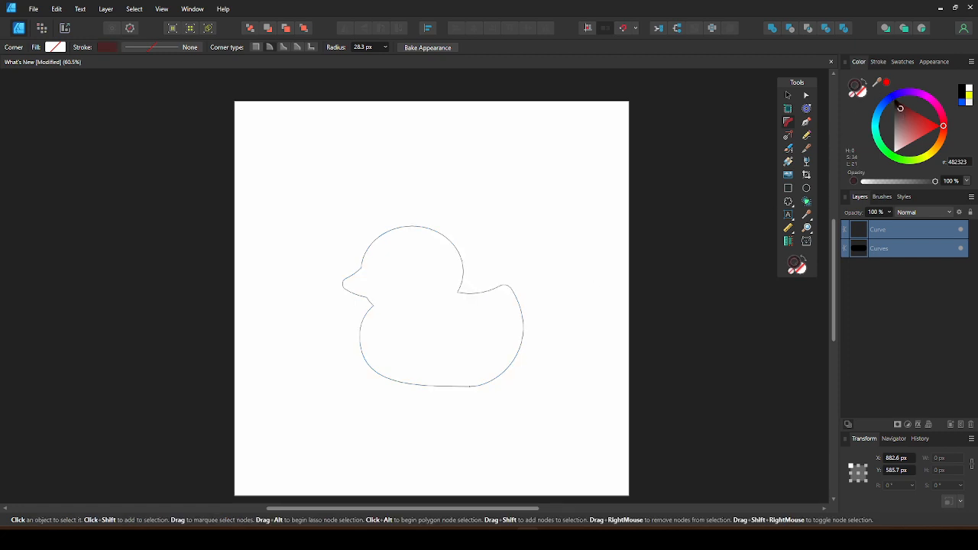
pyautogui.click(599, 348)
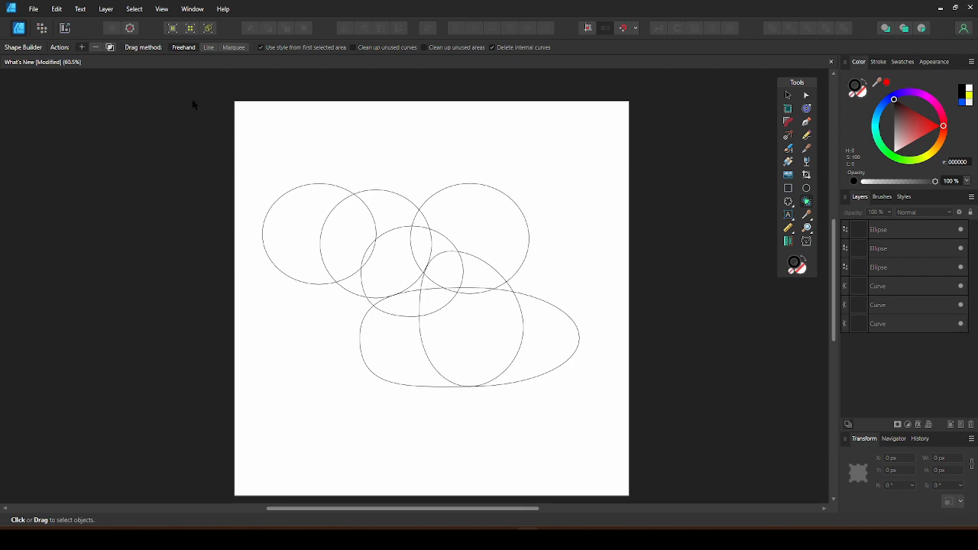
# Set the Shape Builder to create new shapes, select all the overlapping ellipses and curves, and build a separate shape from the duck areas
pyautogui.click(109, 47)
pyautogui.moveTo(236, 132); pyautogui.dragTo(682, 443)
pyautogui.moveTo(353, 291)
pyautogui.mouseDown()
pyautogui.moveTo(390, 249)
pyautogui.moveTo(445, 268)
pyautogui.moveTo(449, 294)
pyautogui.moveTo(469, 313)
pyautogui.moveTo(506, 298)
pyautogui.moveTo(457, 346)
pyautogui.moveTo(391, 338)
pyautogui.moveTo(378, 304)
pyautogui.moveTo(421, 277)
pyautogui.moveTo(457, 291)
pyautogui.moveTo(430, 296)
pyautogui.mouseUp()
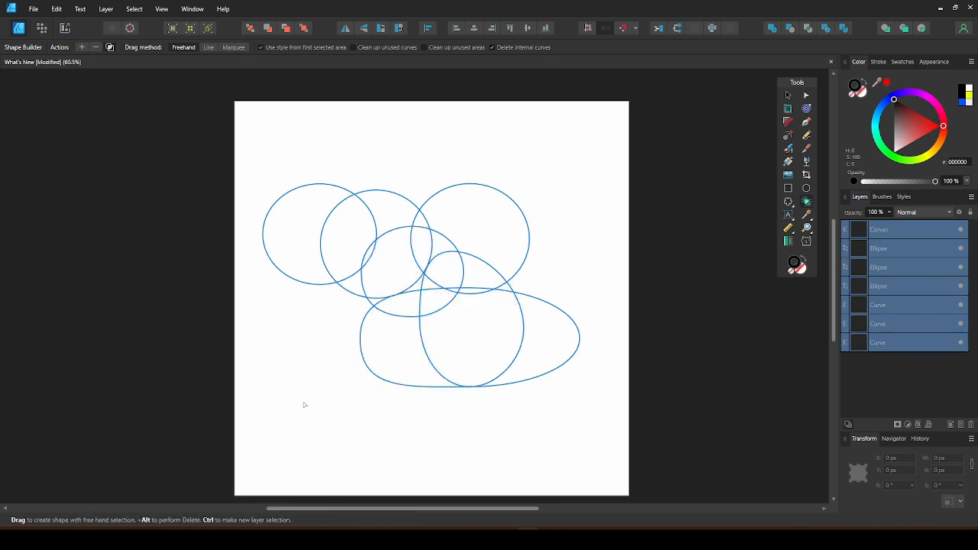
# Select the newly built shape in the layer stack, move it up and right away from the original shapes, and deselect it
pyautogui.click(788, 95)
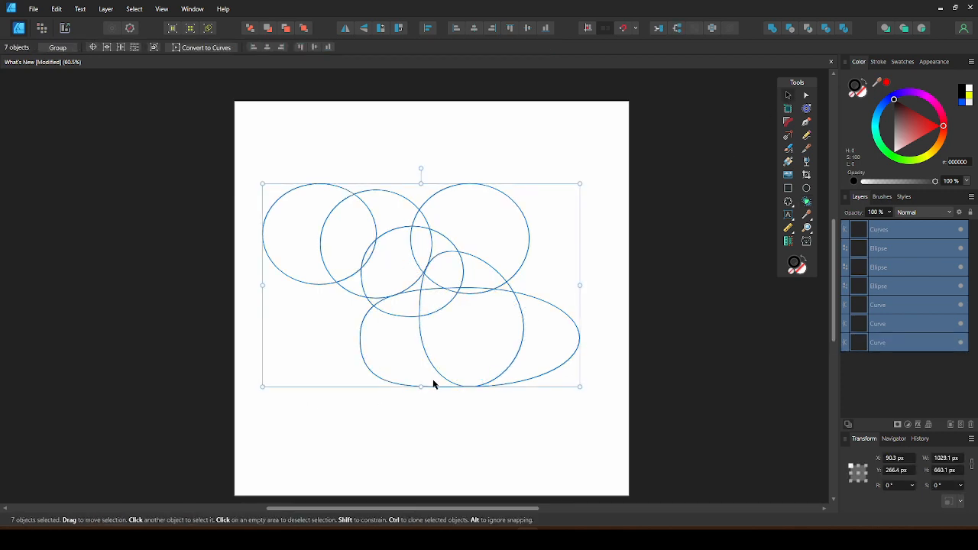
pyautogui.click(860, 234)
pyautogui.moveTo(524, 338); pyautogui.dragTo(636, 226)
pyautogui.click(676, 452)
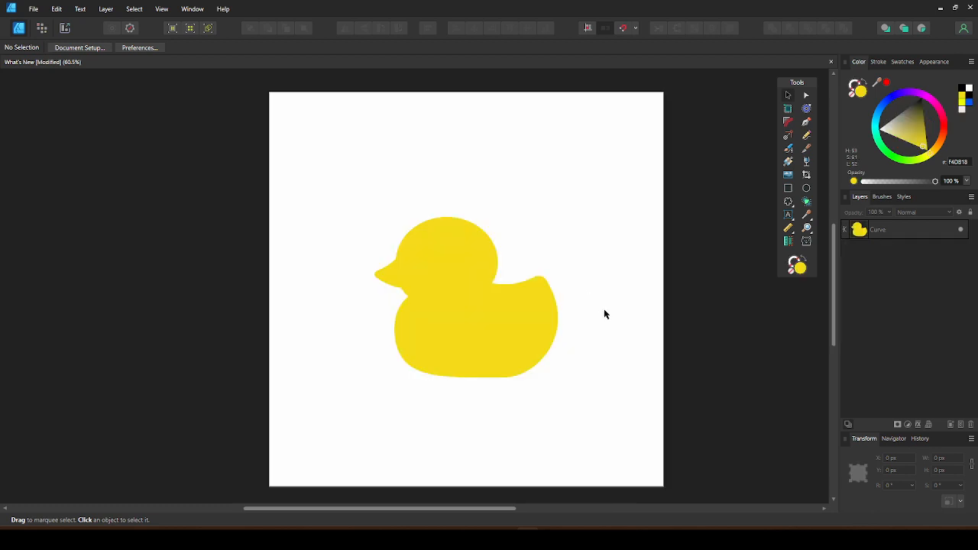
# Slice the yellow duck with three freehand Knife cuts: two diagonals crossing in the body and one behind the beak and chest
pyautogui.click(806, 159)
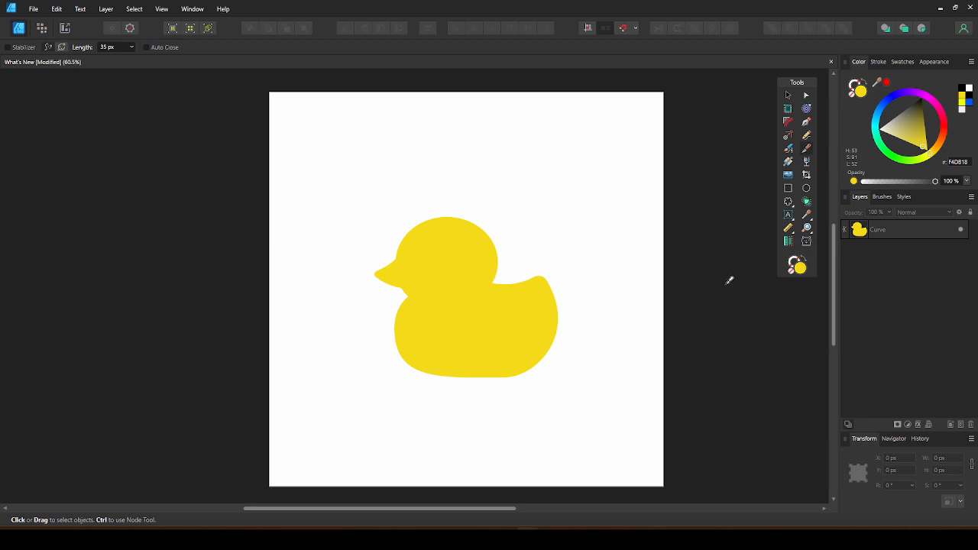
pyautogui.click(474, 312)
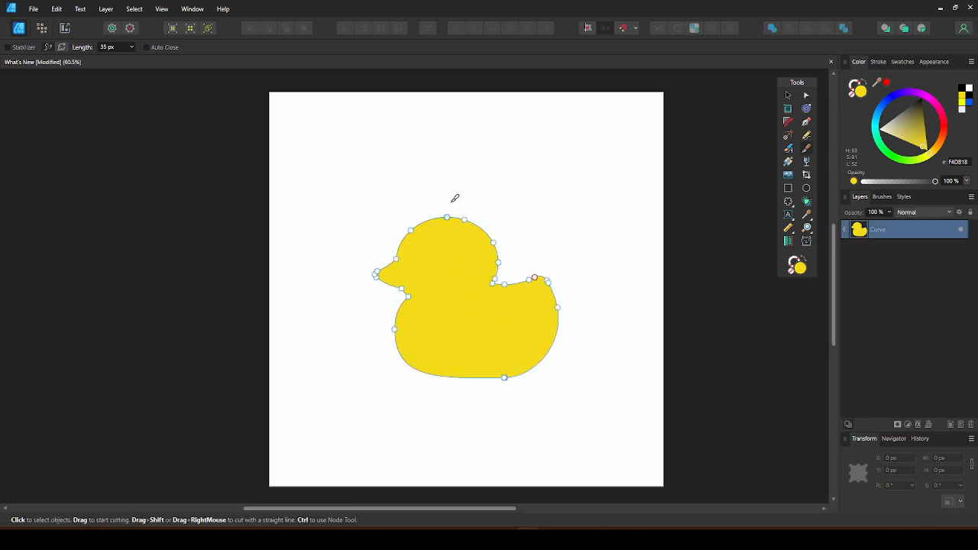
pyautogui.moveTo(454, 196); pyautogui.dragTo(594, 444)
pyautogui.moveTo(411, 427); pyautogui.dragTo(616, 187)
pyautogui.moveTo(395, 206)
pyautogui.mouseDown()
pyautogui.moveTo(455, 447)
pyautogui.moveTo(472, 466)
pyautogui.mouseUp()
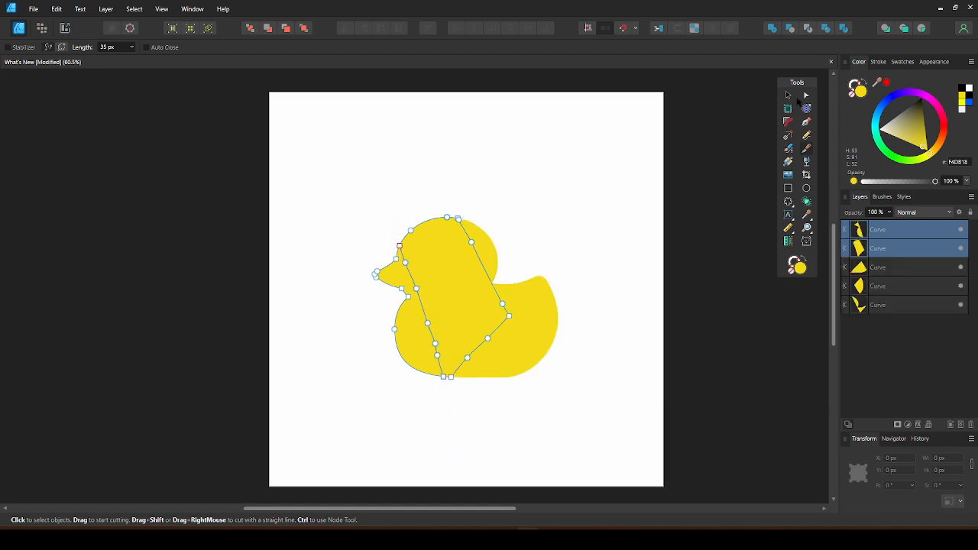
# Move the cut duck pieces slightly apart so gaps separate the front, middle, tail and back sections
pyautogui.press('v')
pyautogui.click(416, 342)
pyautogui.moveTo(416, 341); pyautogui.dragTo(400, 345)
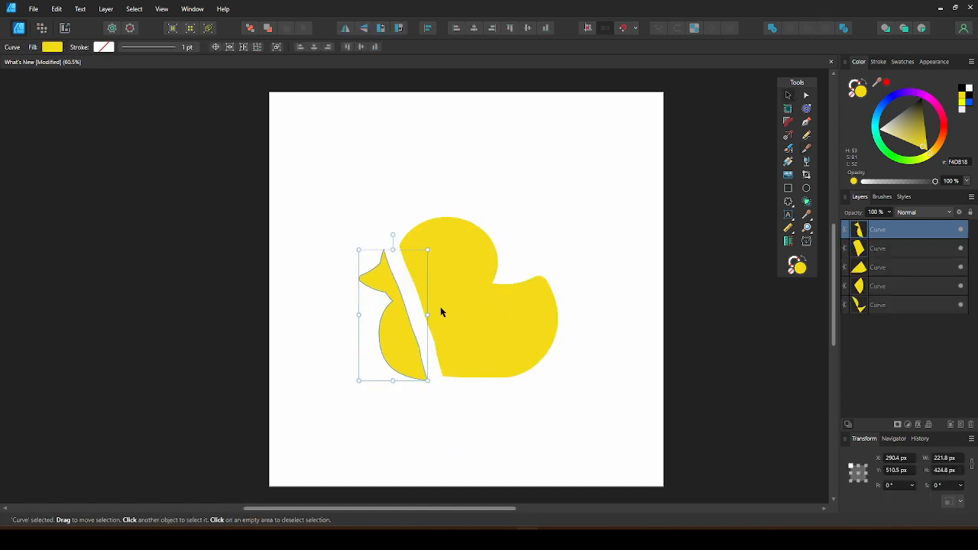
pyautogui.moveTo(449, 303); pyautogui.dragTo(440, 296)
pyautogui.moveTo(532, 312); pyautogui.dragTo(548, 311)
pyautogui.moveTo(507, 290); pyautogui.dragTo(512, 281)
pyautogui.click(587, 353)
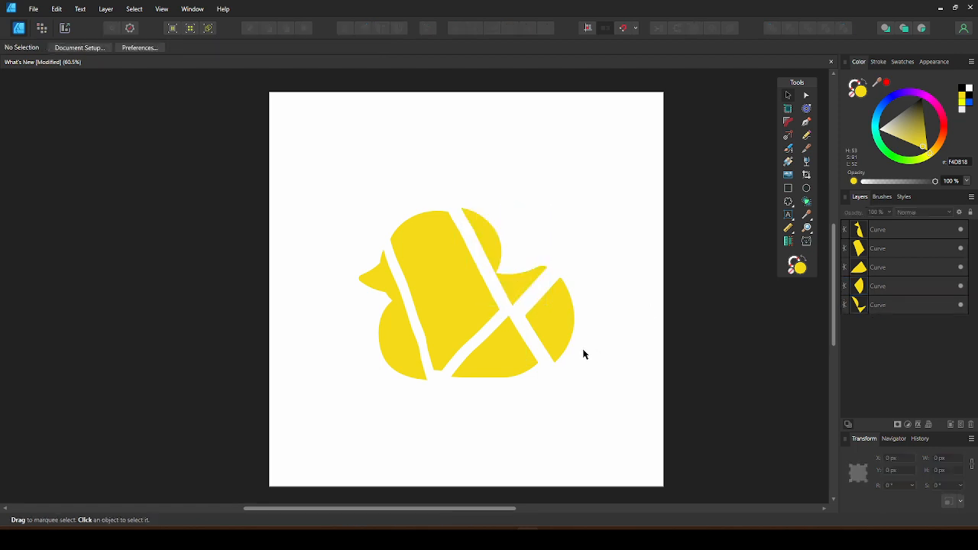
# Undo the piece moves and the knife cuts to restore the duck as one shape
pyautogui.moveTo(563, 345); pyautogui.dragTo(549, 330)
pyautogui.hotkey('ctrl', 'z')
pyautogui.hotkey('ctrl', 'z')
pyautogui.hotkey('ctrl', 'z')
pyautogui.hotkey('ctrl', 'z')
pyautogui.hotkey('ctrl', 'z')
pyautogui.hotkey('ctrl', 'z')
pyautogui.hotkey('ctrl', 'z')
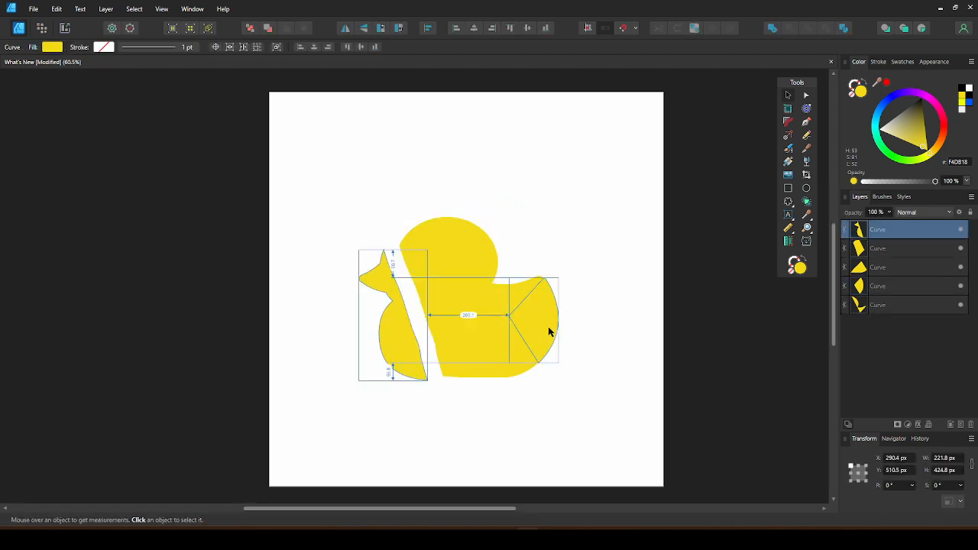
pyautogui.hotkey('ctrl', 'z')
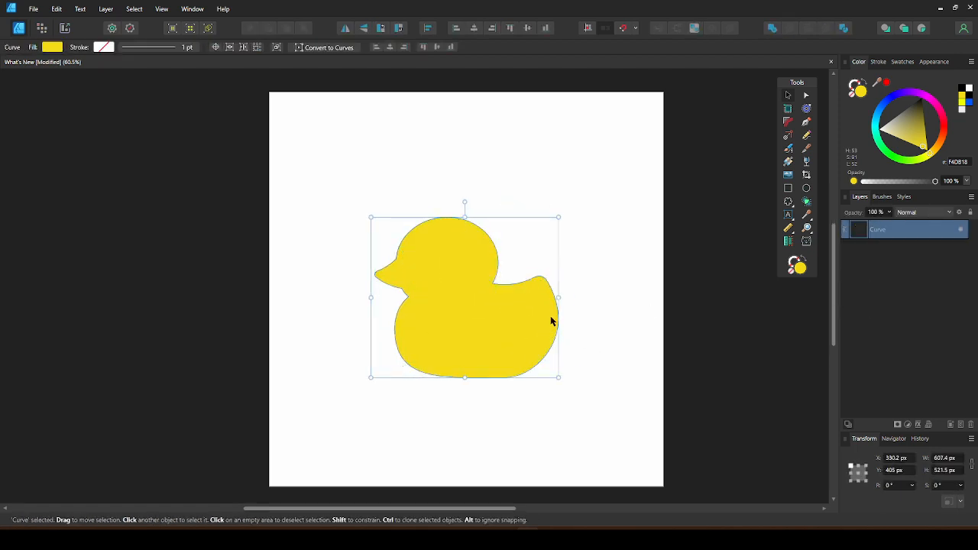
# Cut a freehand wavy line across the duck's lower body with the Knife tool and move the bottom piece down slightly
pyautogui.click(806, 148)
pyautogui.moveTo(385, 353)
pyautogui.mouseDown()
pyautogui.moveTo(425, 336)
pyautogui.moveTo(467, 347)
pyautogui.moveTo(524, 329)
pyautogui.moveTo(566, 345)
pyautogui.mouseUp()
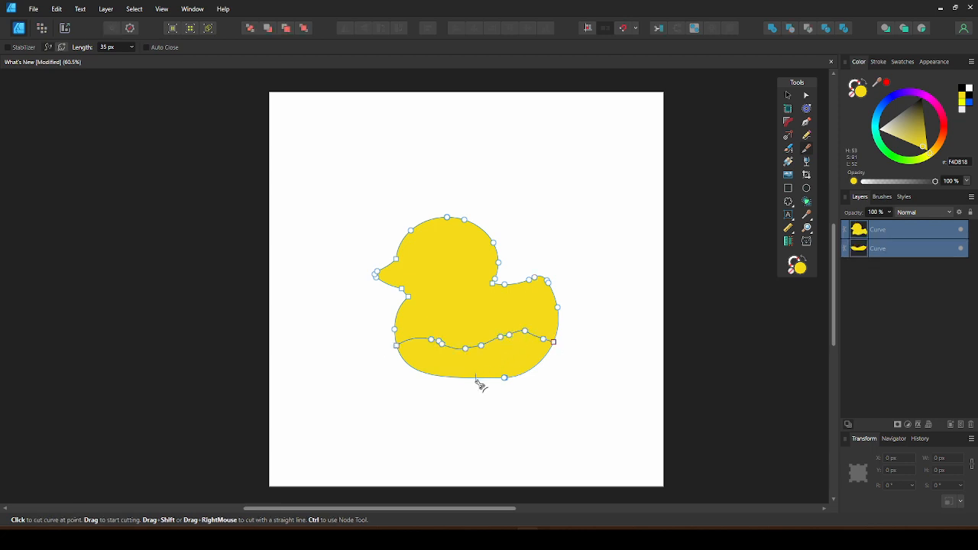
pyautogui.press('v')
pyautogui.click(478, 368)
pyautogui.moveTo(478, 369); pyautogui.dragTo(478, 374)
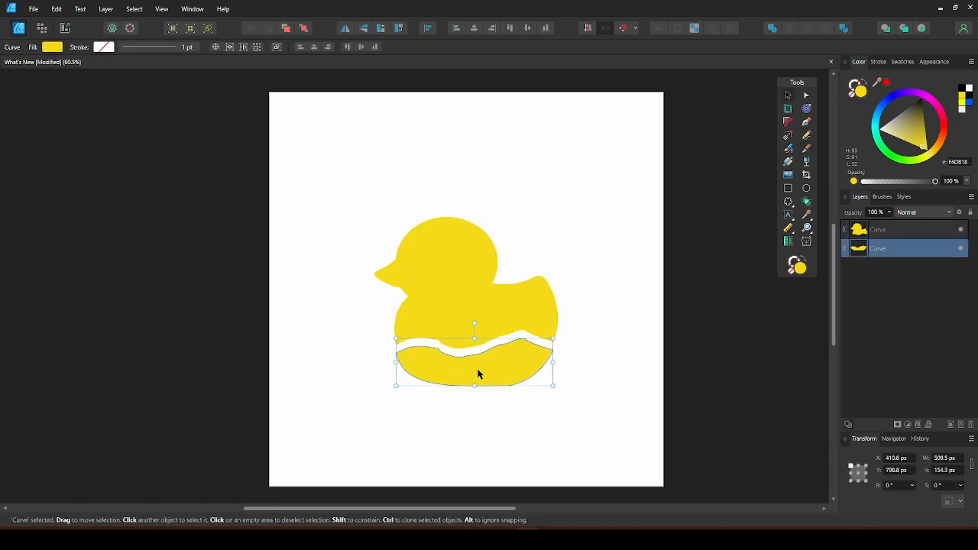
# With the Knife stabilizer on at a 35 px length, cut a second wavy line across the mid-body and move the upper part up slightly
pyautogui.click(805, 149)
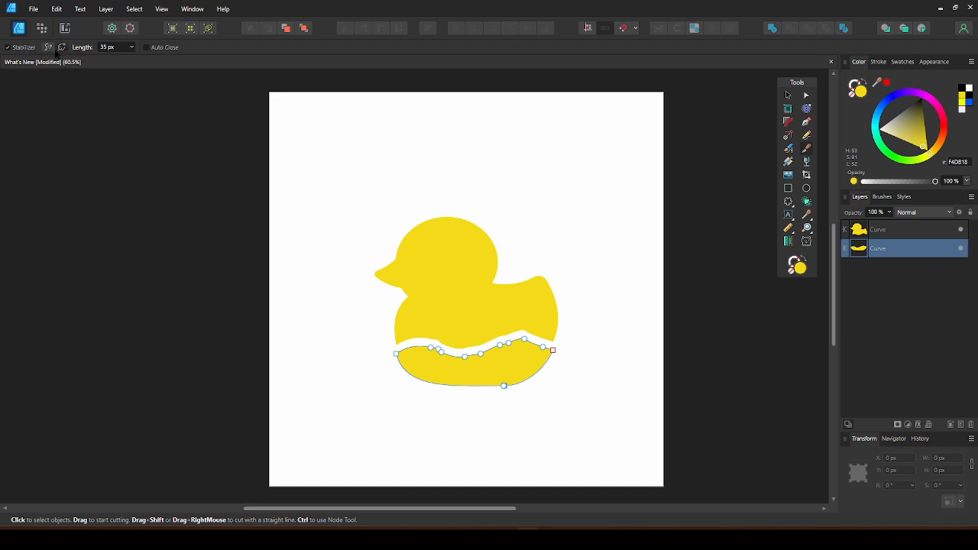
pyautogui.click(378, 276)
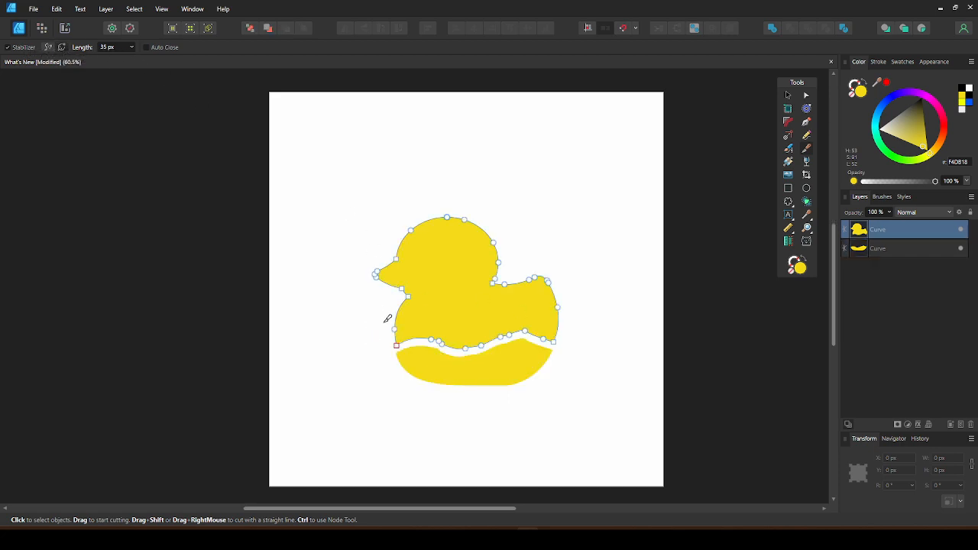
pyautogui.moveTo(377, 323); pyautogui.dragTo(595, 313)
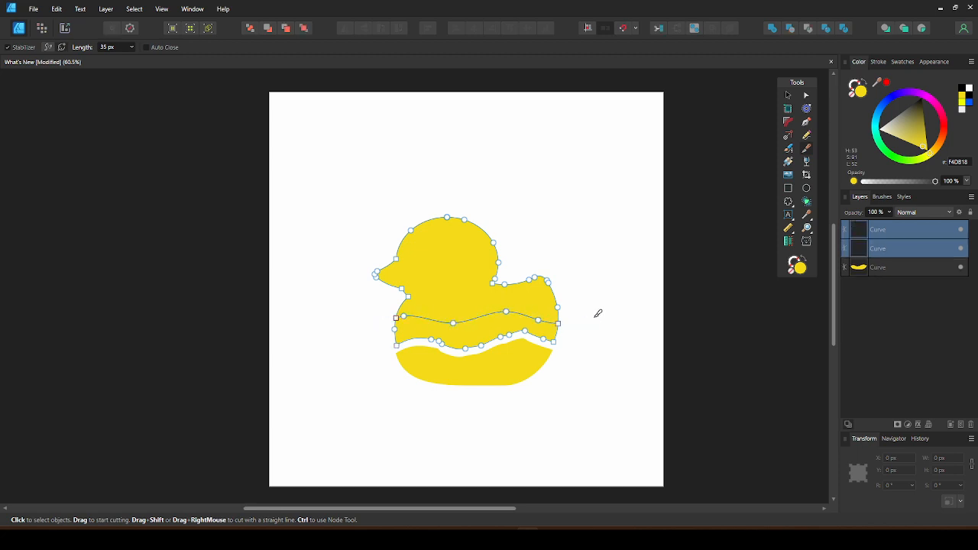
pyautogui.click(789, 94)
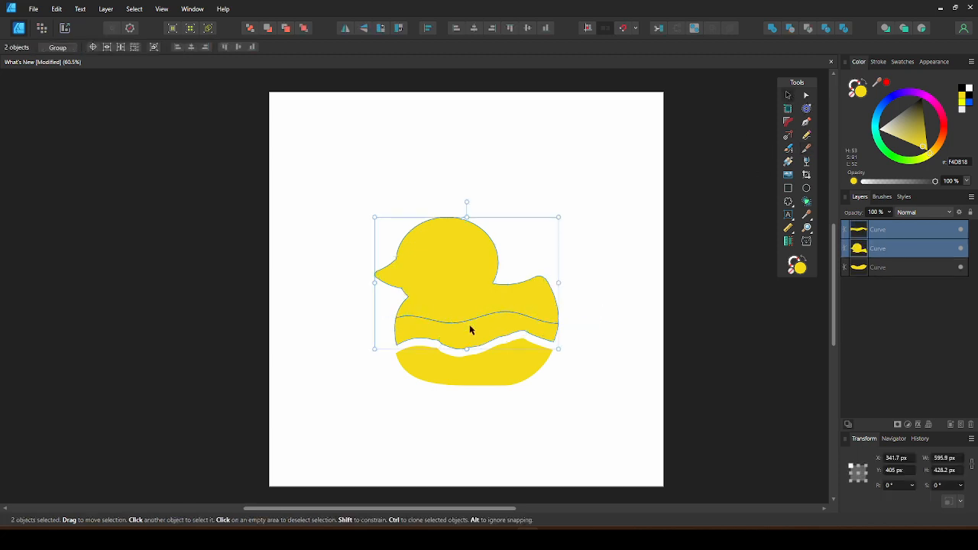
pyautogui.click(463, 290)
pyautogui.moveTo(462, 290); pyautogui.dragTo(464, 281)
pyautogui.click(662, 268)
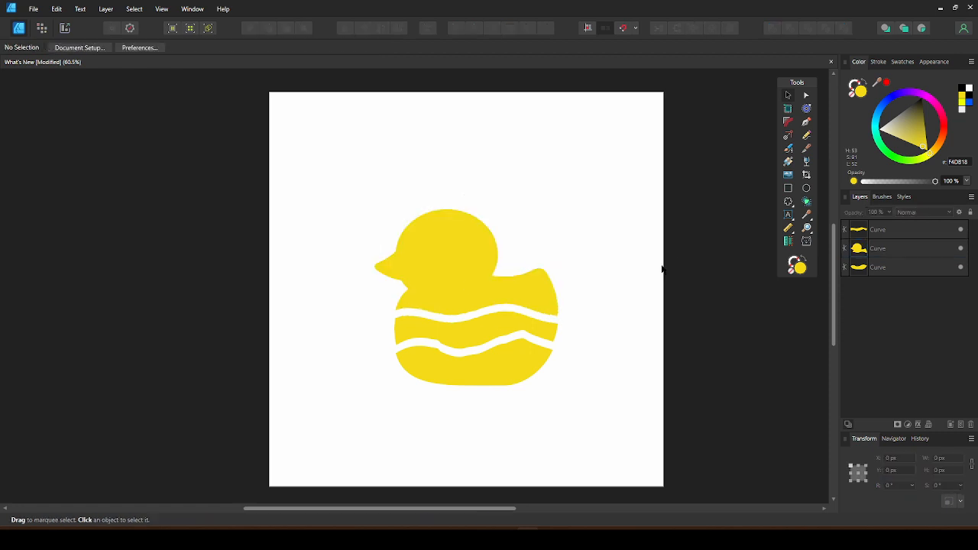
# Using the Knife with the window stabilizer at 25, cut a rounded bite from the back of the duck's head and delete the piece
pyautogui.press('k')
pyautogui.click(432, 239)
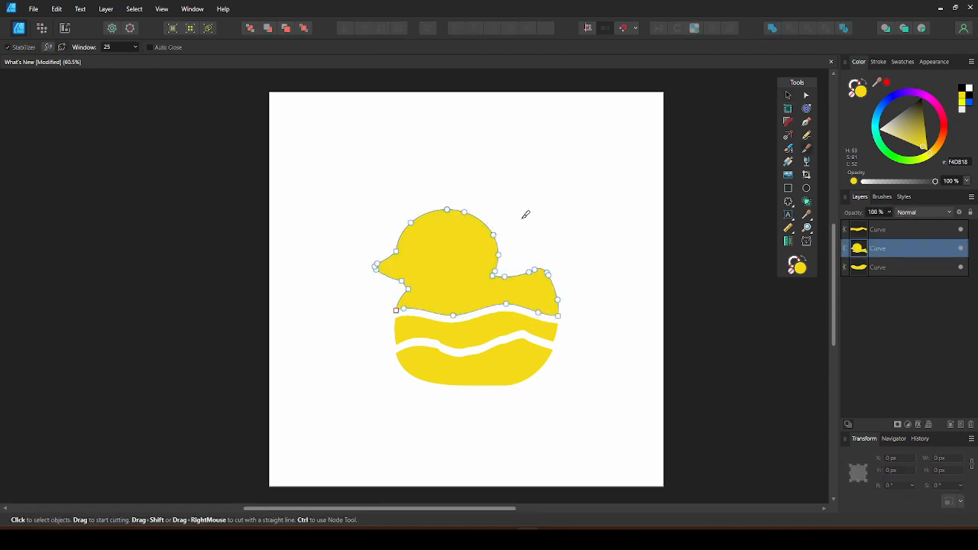
pyautogui.moveTo(483, 200)
pyautogui.mouseDown()
pyautogui.moveTo(465, 227)
pyautogui.moveTo(482, 243)
pyautogui.moveTo(498, 246)
pyautogui.moveTo(529, 215)
pyautogui.mouseUp()
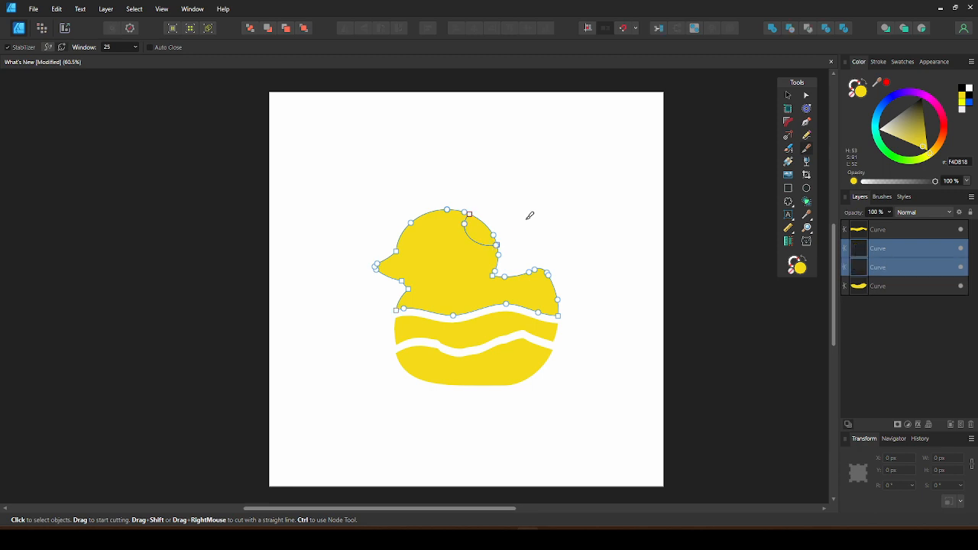
pyautogui.click(858, 267)
pyautogui.press('Delete')
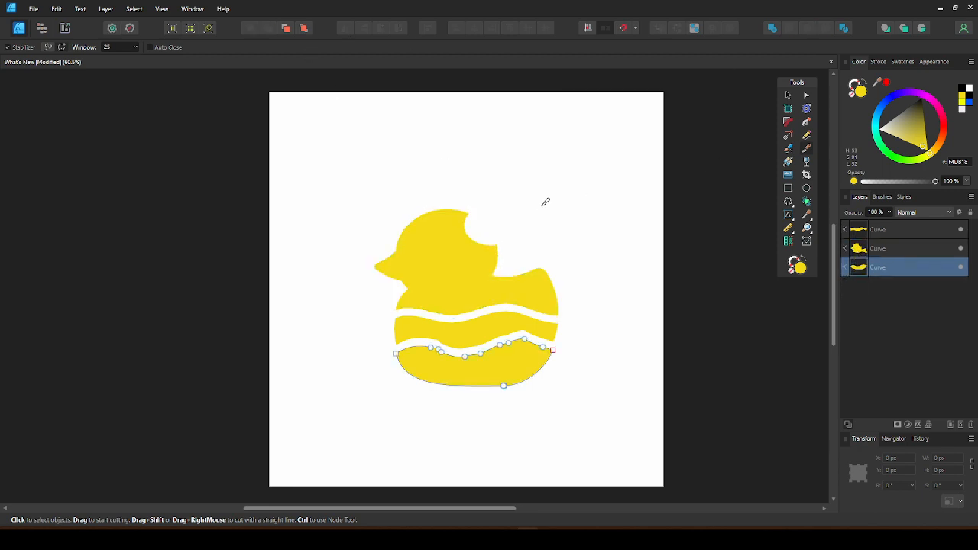
# Cut an elongated closed shape inside the duck's head and neck with the Knife tool, delete the cut-out piece, and deselect everything
pyautogui.click(438, 294)
pyautogui.moveTo(449, 282)
pyautogui.mouseDown()
pyautogui.moveTo(429, 229)
pyautogui.moveTo(444, 226)
pyautogui.moveTo(460, 283)
pyautogui.moveTo(450, 291)
pyautogui.moveTo(432, 261)
pyautogui.mouseUp()
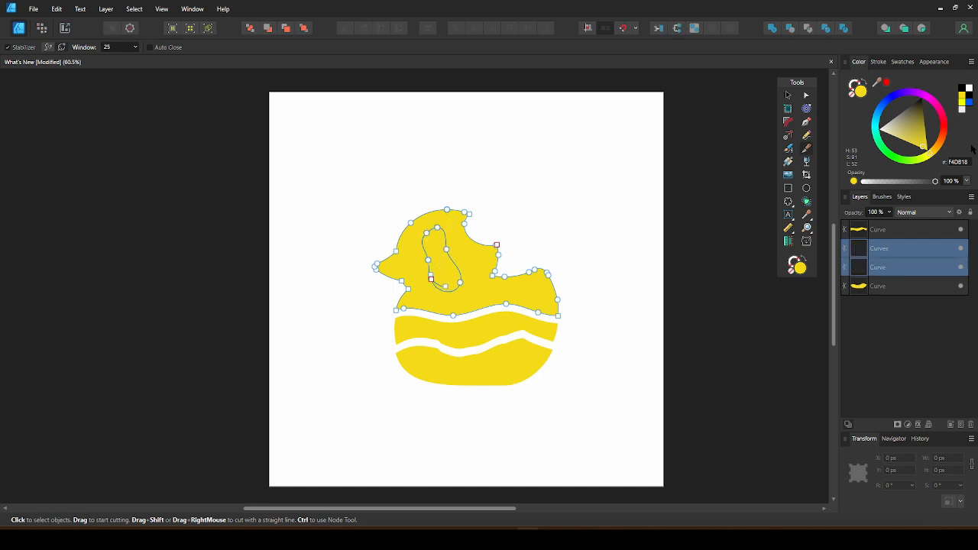
pyautogui.click(869, 266)
pyautogui.press('Delete')
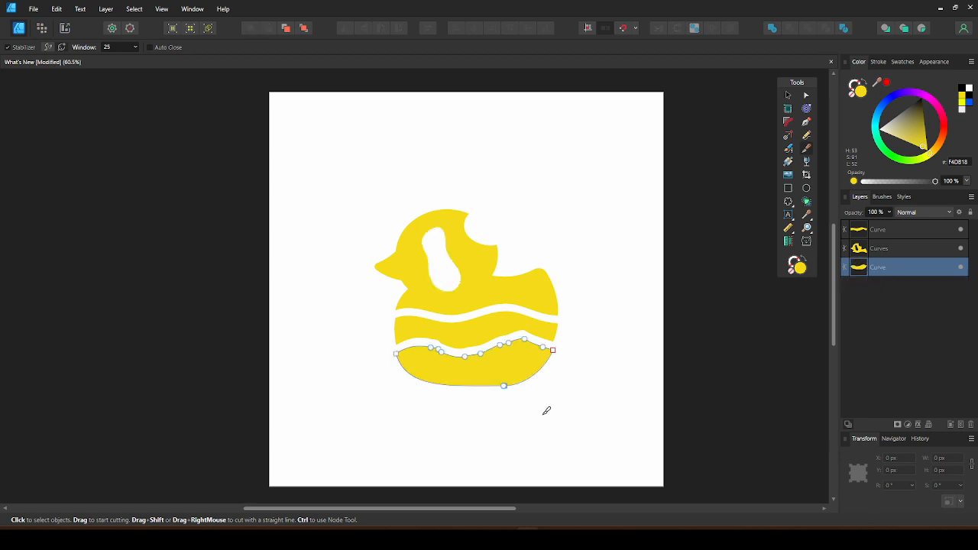
pyautogui.click(631, 402)
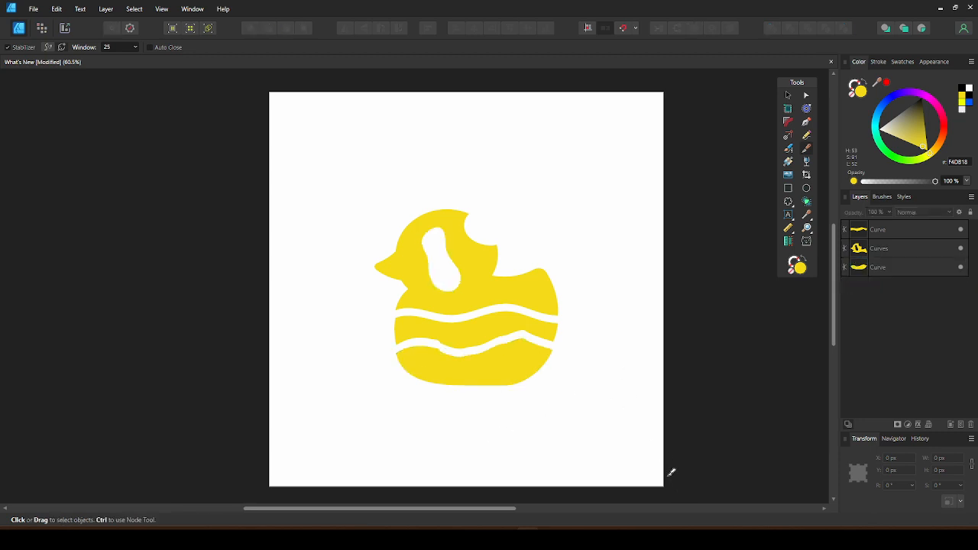
pyautogui.press('v')
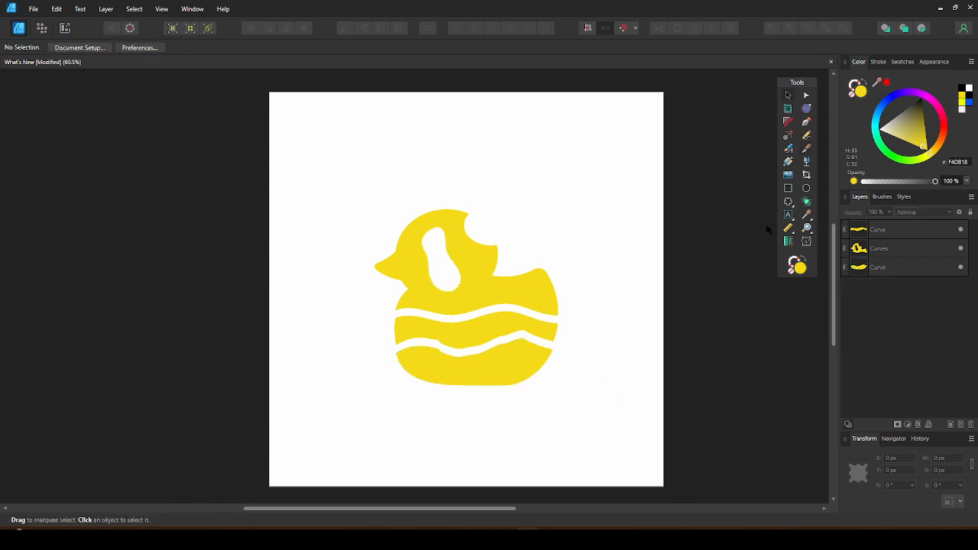
# Add the art text "DUCK" above the duck in Gotham Black at about 185.8 pt and leave it selected
pyautogui.click(788, 215)
pyautogui.moveTo(343, 140); pyautogui.dragTo(378, 183)
pyautogui.write('DUCK')
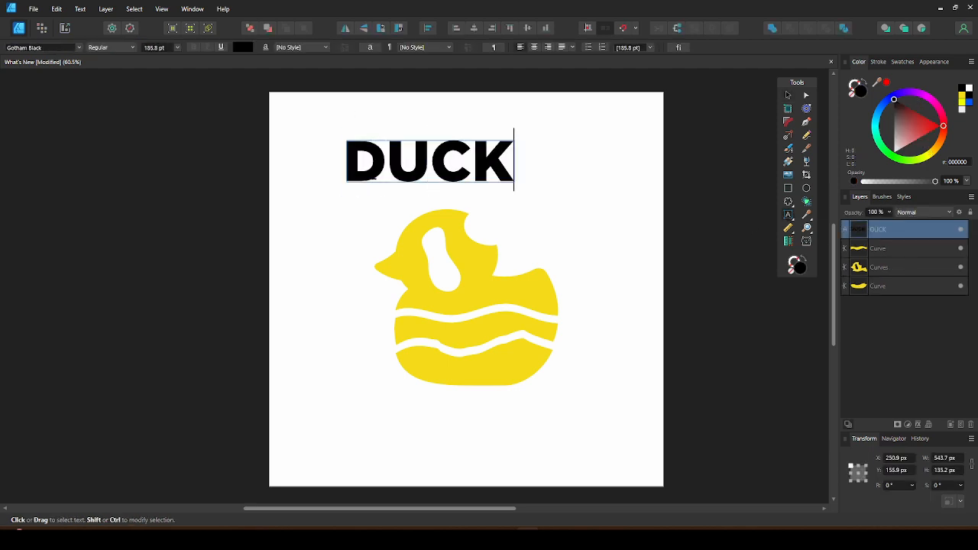
pyautogui.press('Escape')
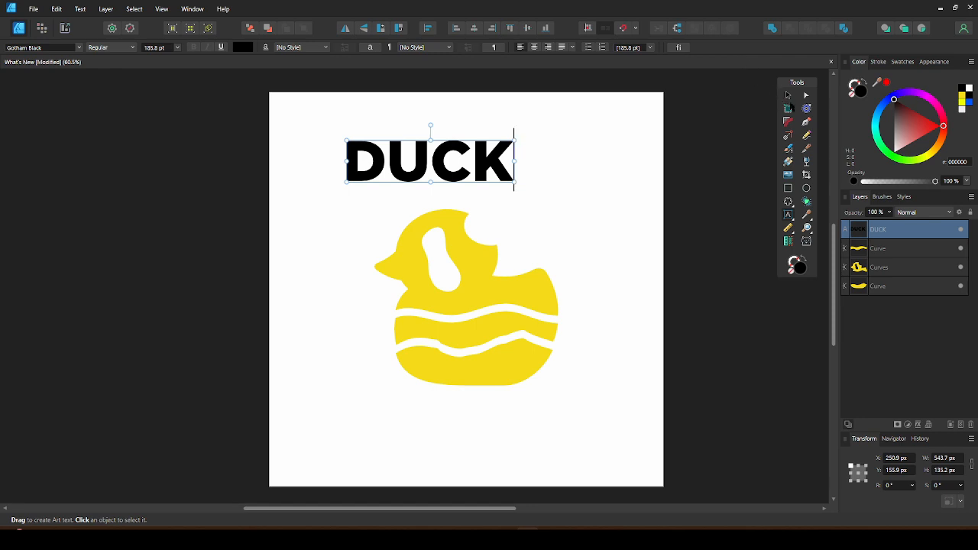
pyautogui.click(787, 96)
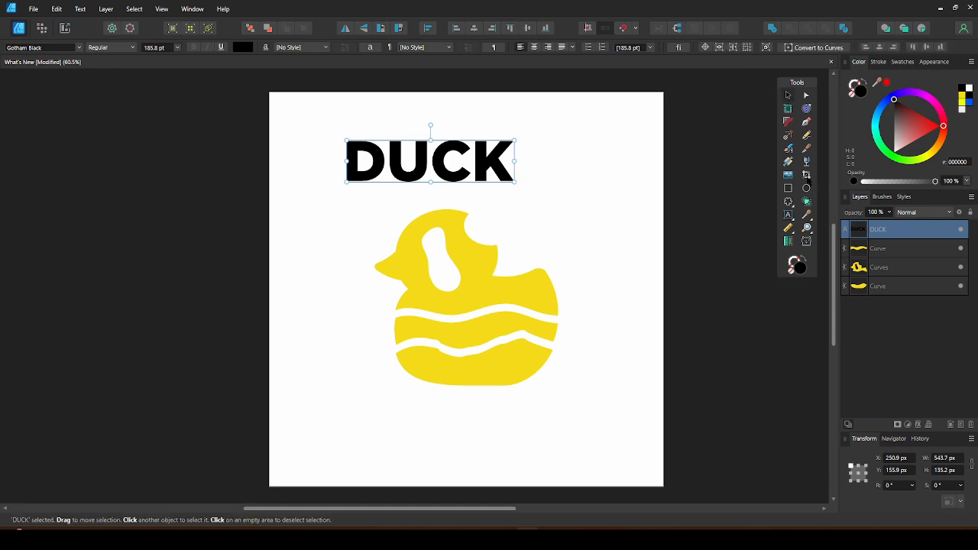
# Cut a slanted freehand line through the upper part of the D and U of the DUCK text, and expand the resulting group
pyautogui.click(806, 150)
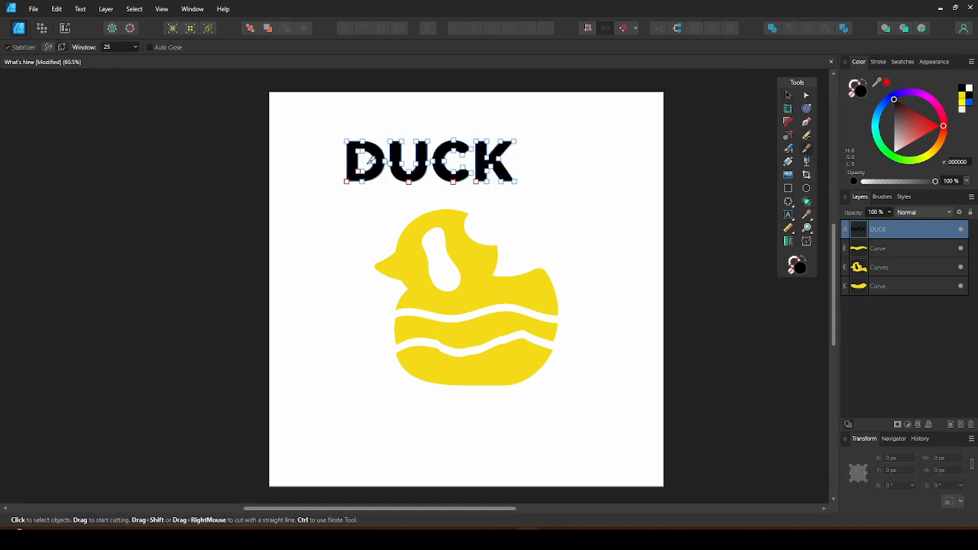
pyautogui.moveTo(336, 157); pyautogui.dragTo(432, 121)
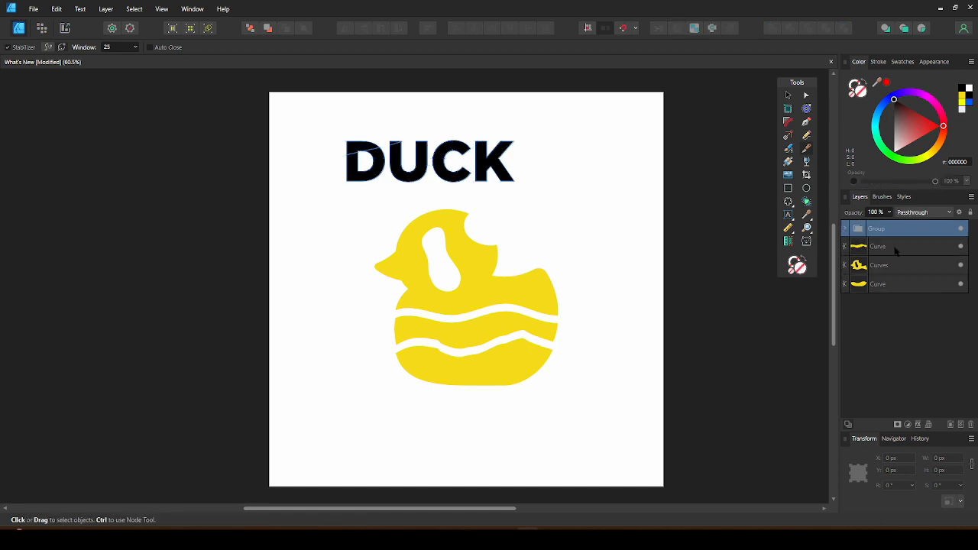
pyautogui.click(844, 228)
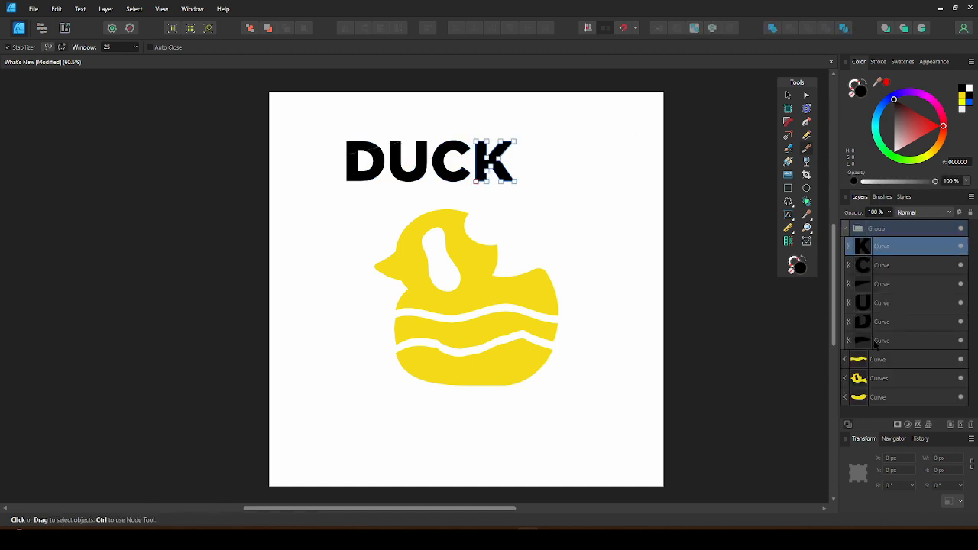
# Select all the letter curves in the group, make a second slanted Knife cut across the D and U, and review the resulting curves
pyautogui.keyDown('shift'); pyautogui.click(873, 342); pyautogui.keyUp('shift')
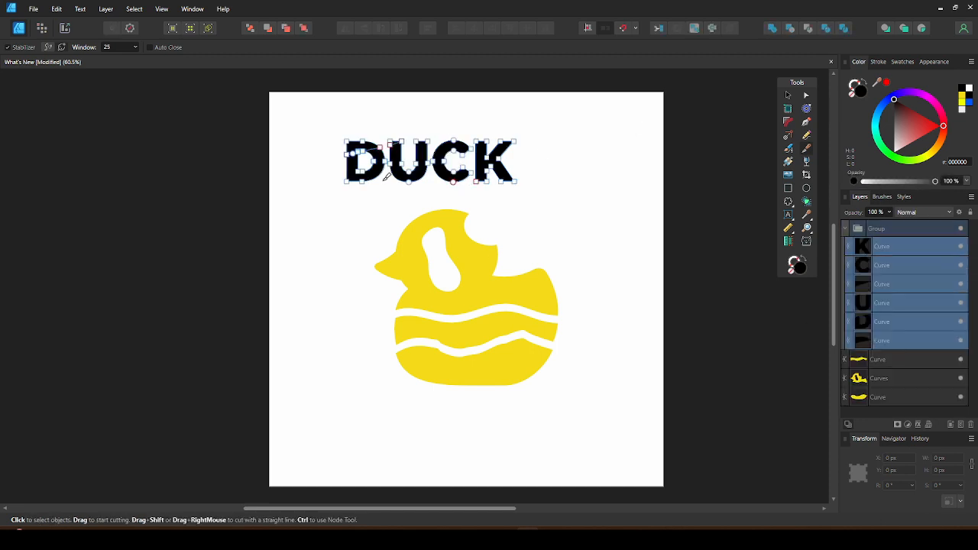
pyautogui.moveTo(327, 190)
pyautogui.mouseDown()
pyautogui.moveTo(407, 164)
pyautogui.moveTo(469, 118)
pyautogui.mouseUp()
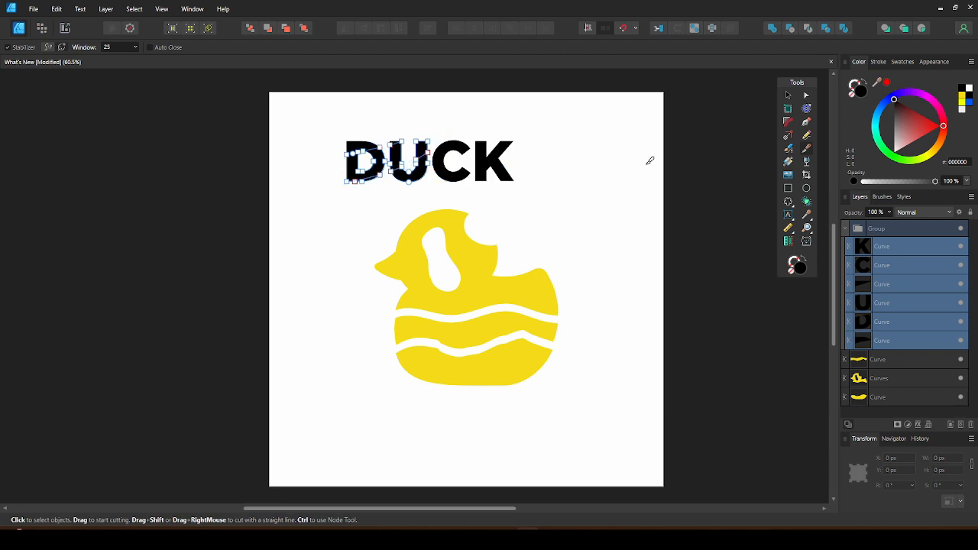
pyautogui.click(875, 245)
pyautogui.scroll(-1, 890, 305)
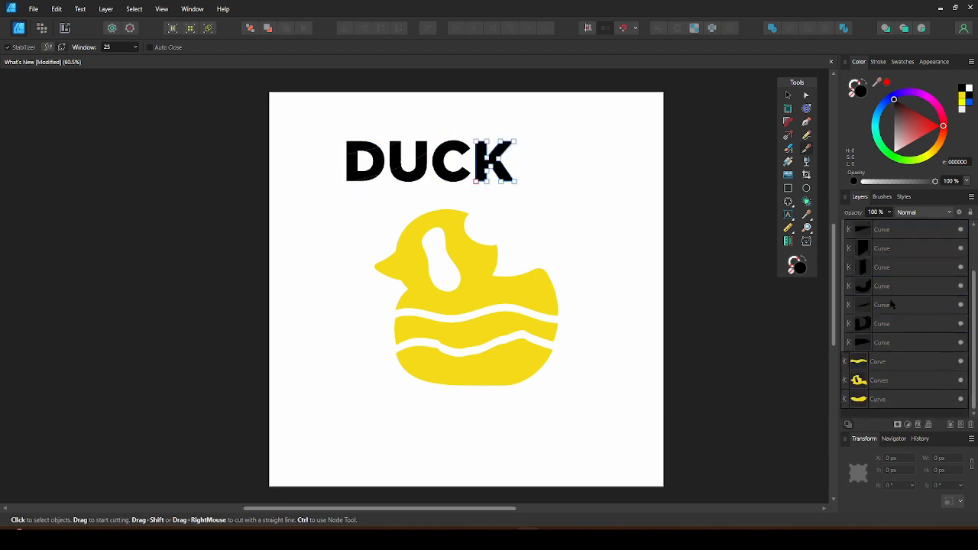
# Select all the letter curves and make slanted Knife cuts across the C and the K of the DUCK text
pyautogui.keyDown('shift'); pyautogui.click(885, 344); pyautogui.keyUp('shift')
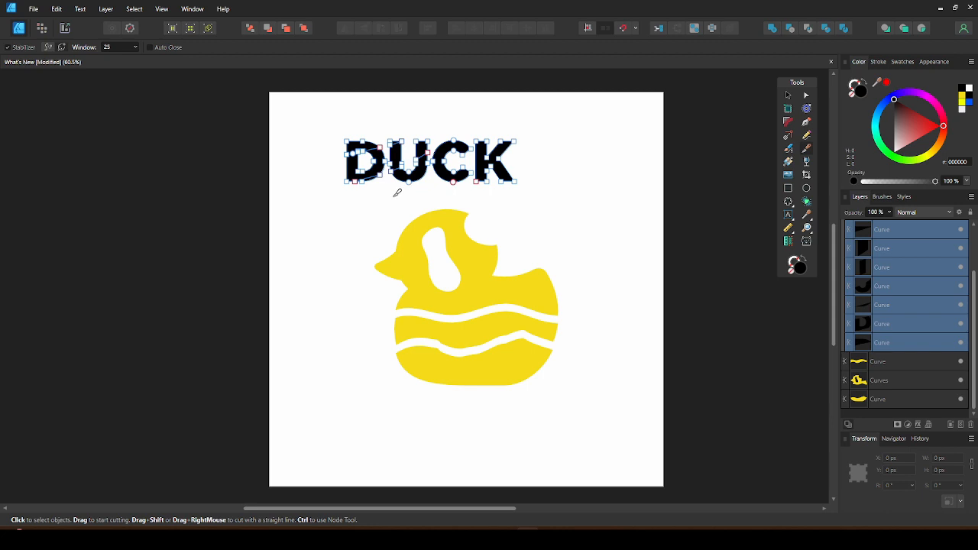
pyautogui.moveTo(397, 192)
pyautogui.mouseDown()
pyautogui.moveTo(430, 183)
pyautogui.moveTo(496, 114)
pyautogui.mouseUp()
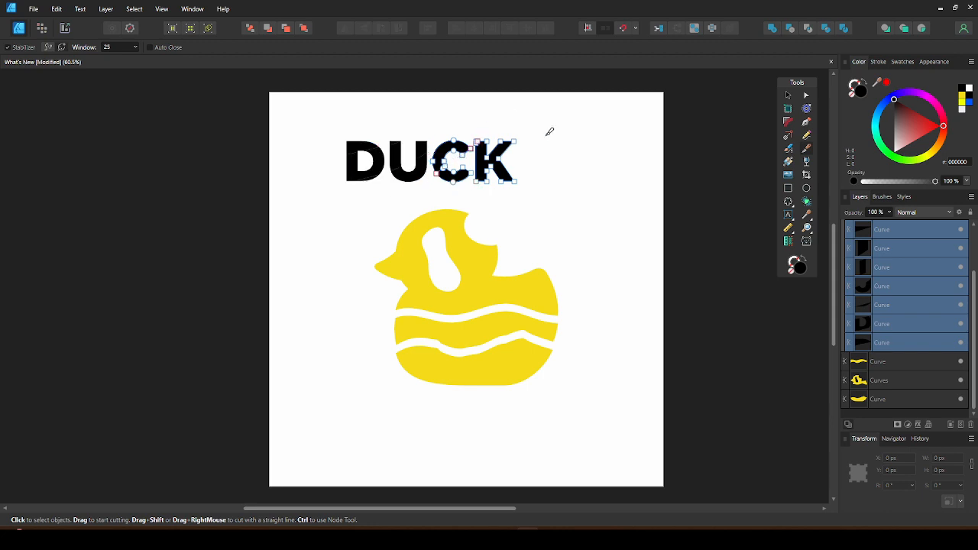
pyautogui.click(895, 254)
pyautogui.scroll(-1, 895, 254)
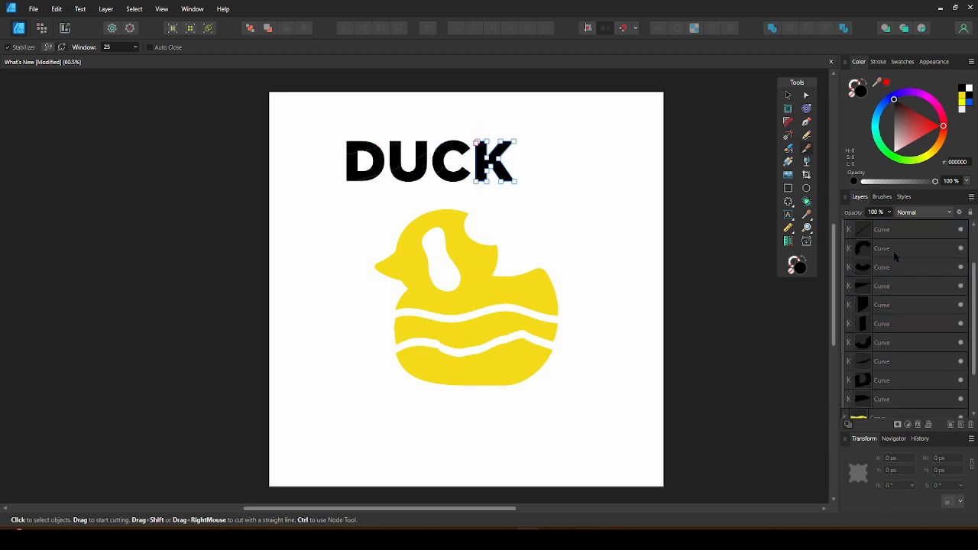
pyautogui.keyDown('shift'); pyautogui.click(913, 344); pyautogui.keyUp('shift')
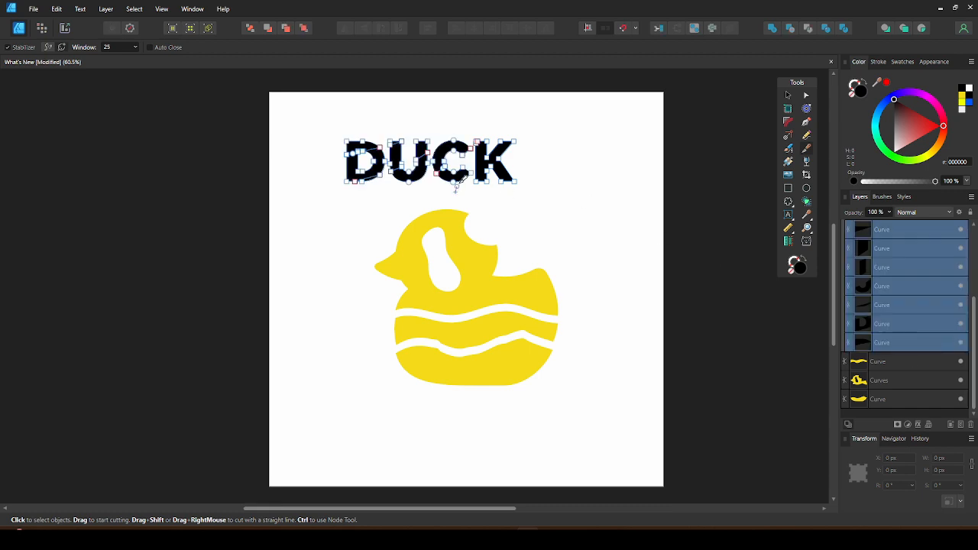
pyautogui.moveTo(458, 191); pyautogui.dragTo(536, 117)
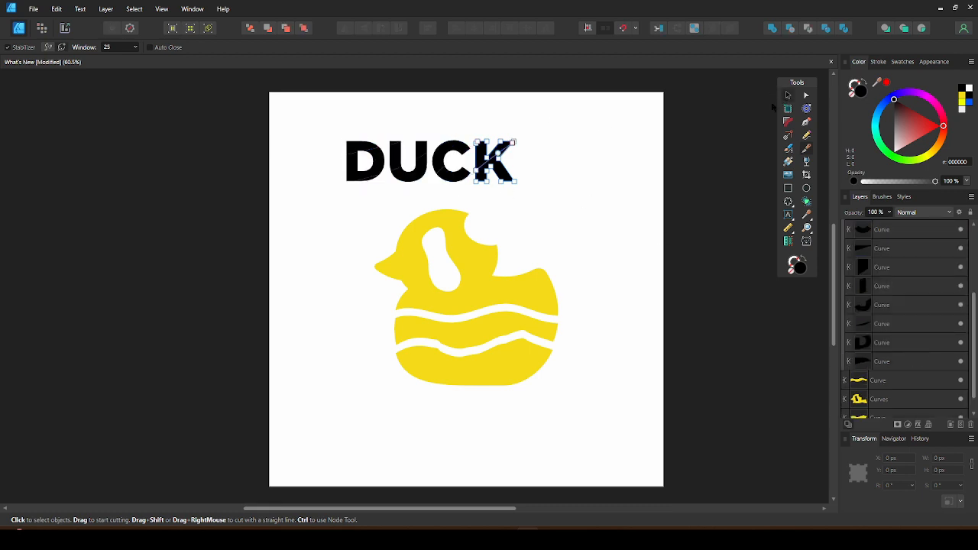
# Move the lower cut pieces of the K, C and U slightly away from their letters to open diagonal gaps
pyautogui.click(788, 94)
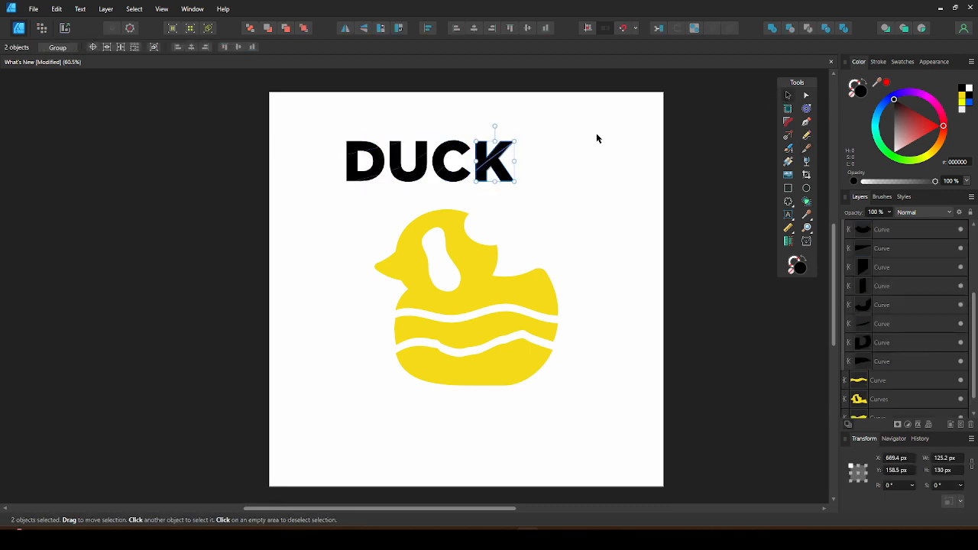
pyautogui.click(497, 153)
pyautogui.moveTo(497, 153); pyautogui.dragTo(505, 164)
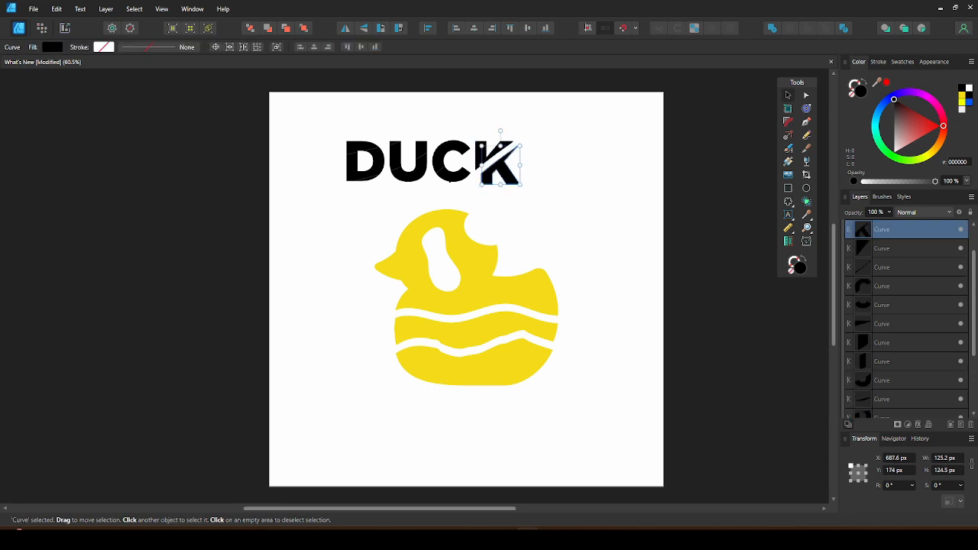
pyautogui.click(455, 174)
pyautogui.click(411, 162)
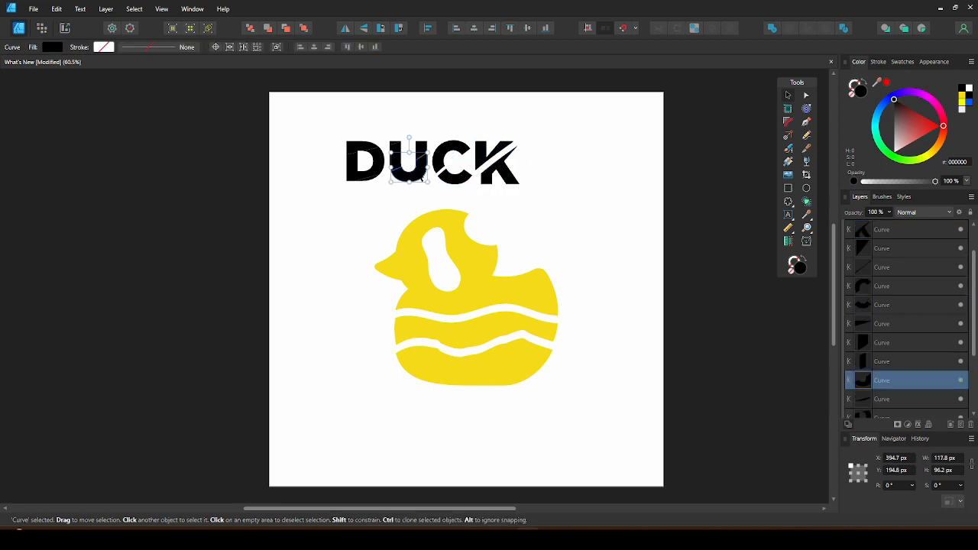
pyautogui.moveTo(417, 176); pyautogui.dragTo(419, 181)
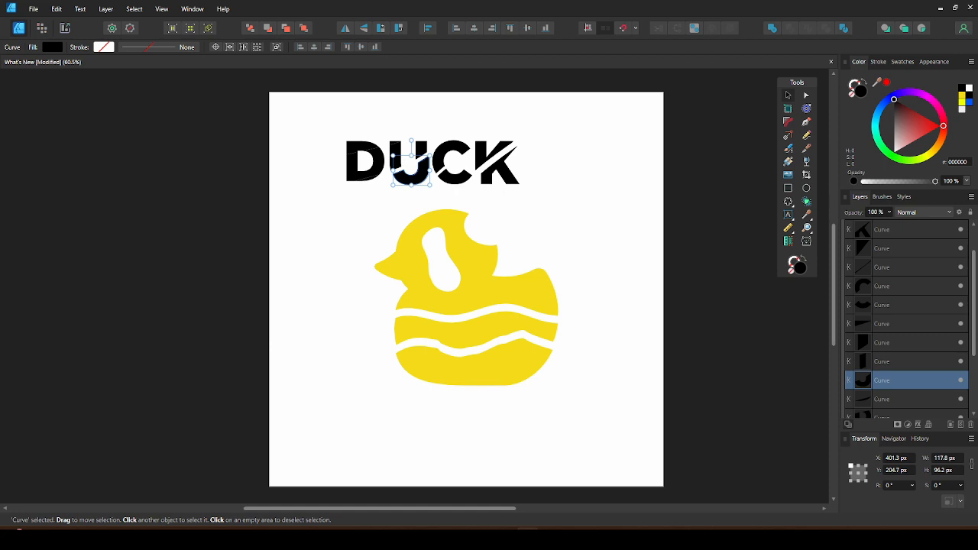
# Shift the small cut tip of the U upward and the lower cut piece of the D outward, and deselect everything
pyautogui.click(395, 144)
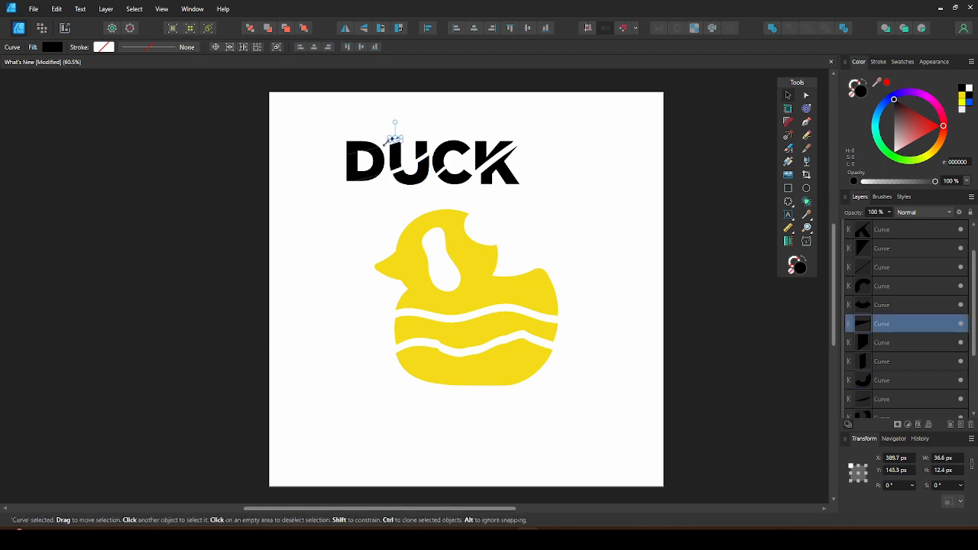
pyautogui.click(357, 139)
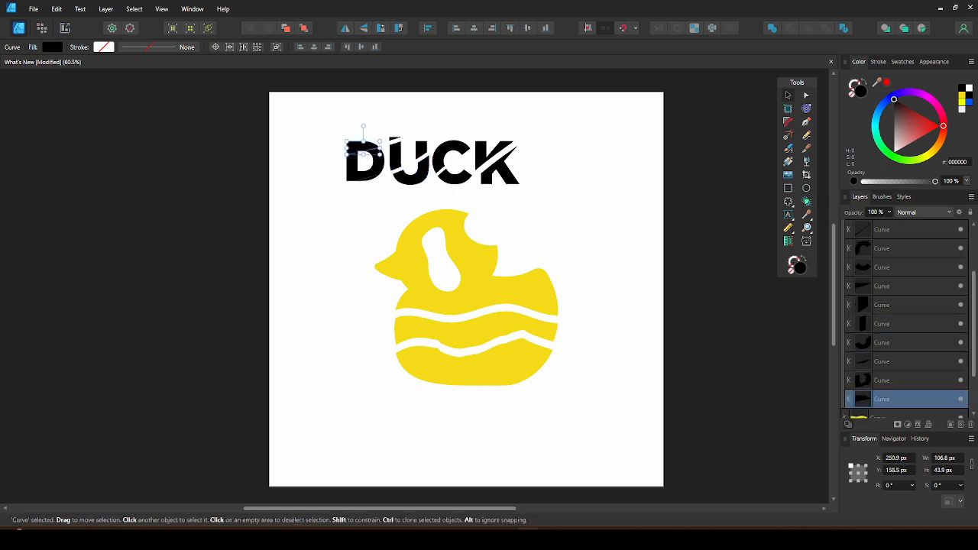
pyautogui.click(374, 180)
pyautogui.moveTo(374, 178); pyautogui.dragTo(378, 181)
pyautogui.click(601, 156)
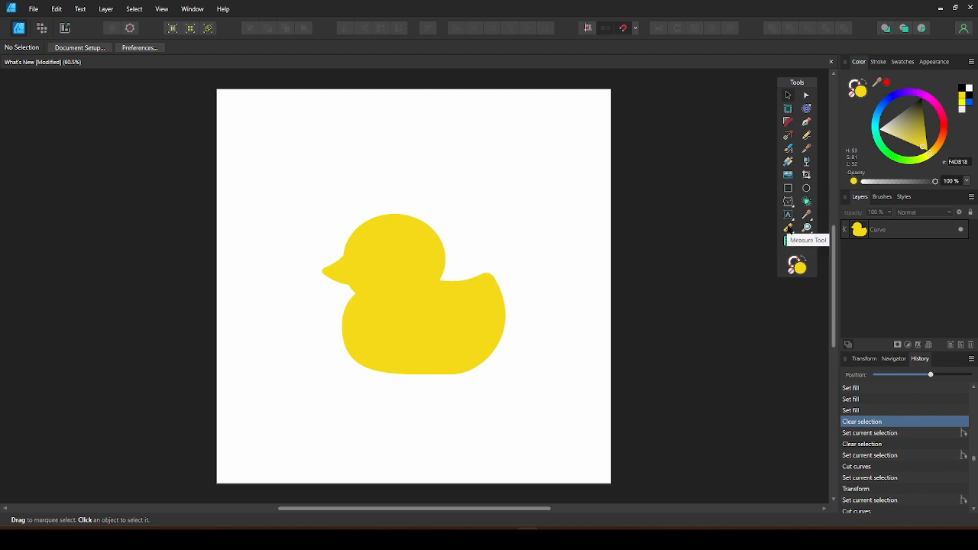
# Measure the diagonal distance from the top of the duck's head to its lower rear edge with the Measure tool
pyautogui.click(788, 228)
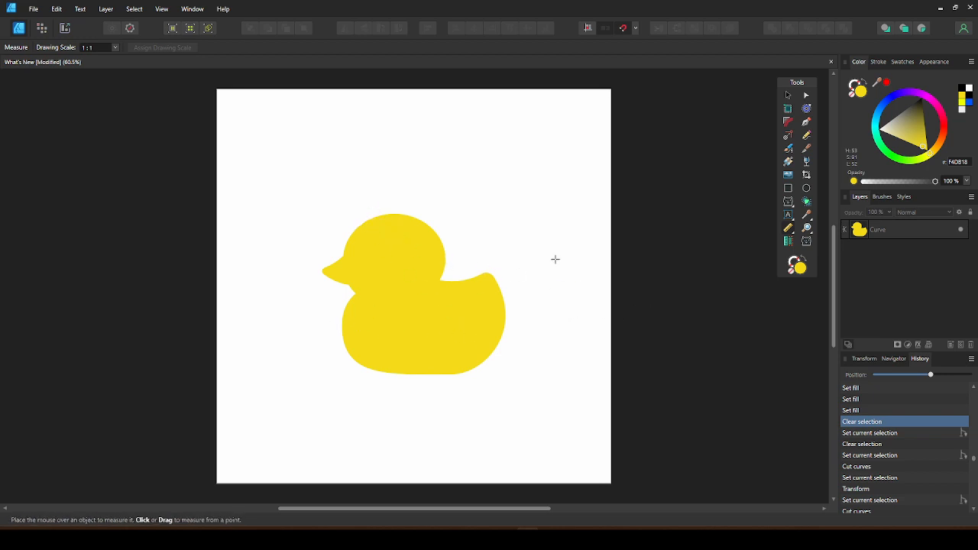
pyautogui.click(369, 218)
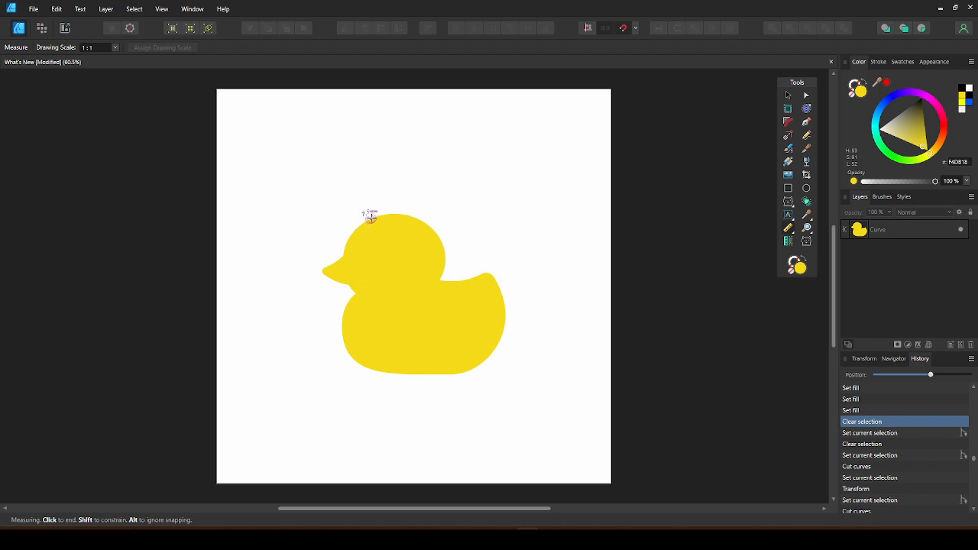
pyautogui.click(494, 350)
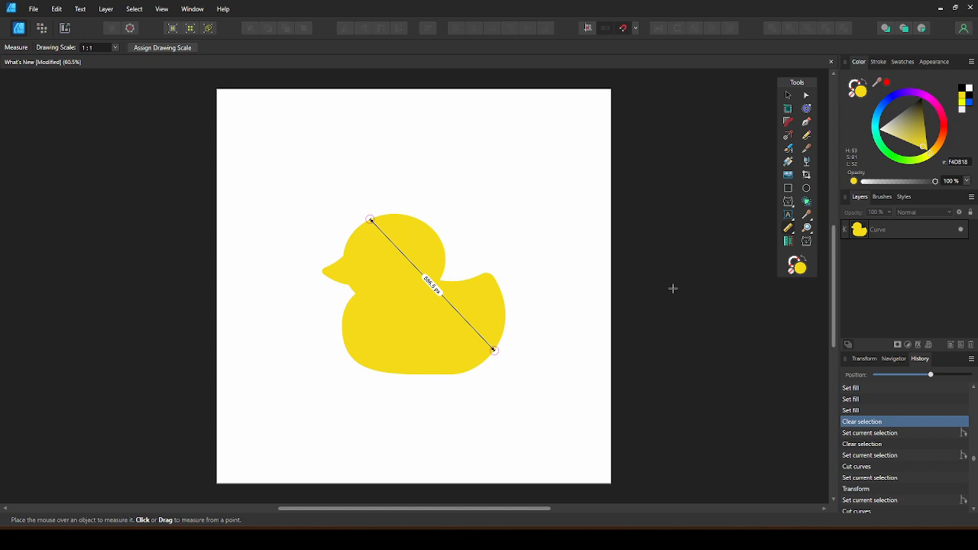
# Measure the duck's area and perimeter with the Area tool, and return to the Move tool with nothing selected
pyautogui.click(793, 233)
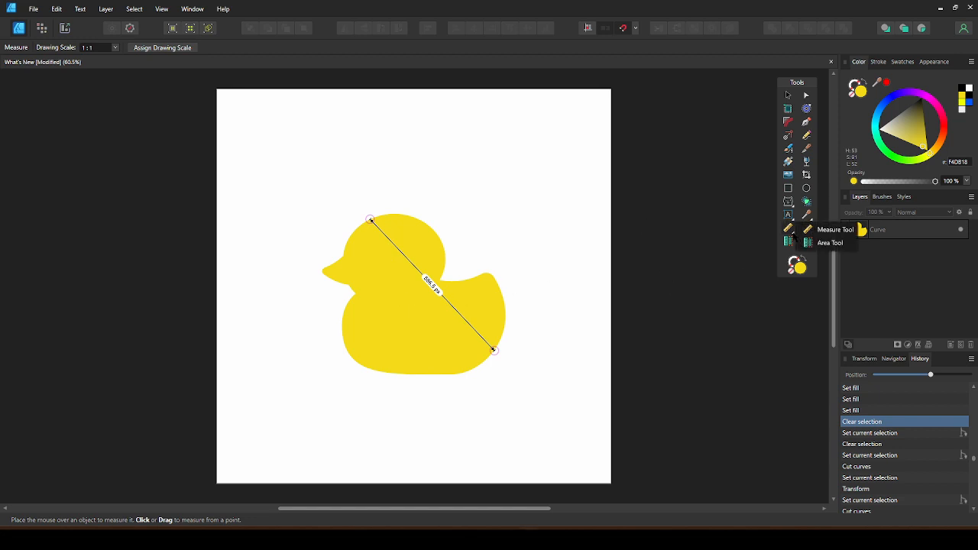
pyautogui.click(819, 244)
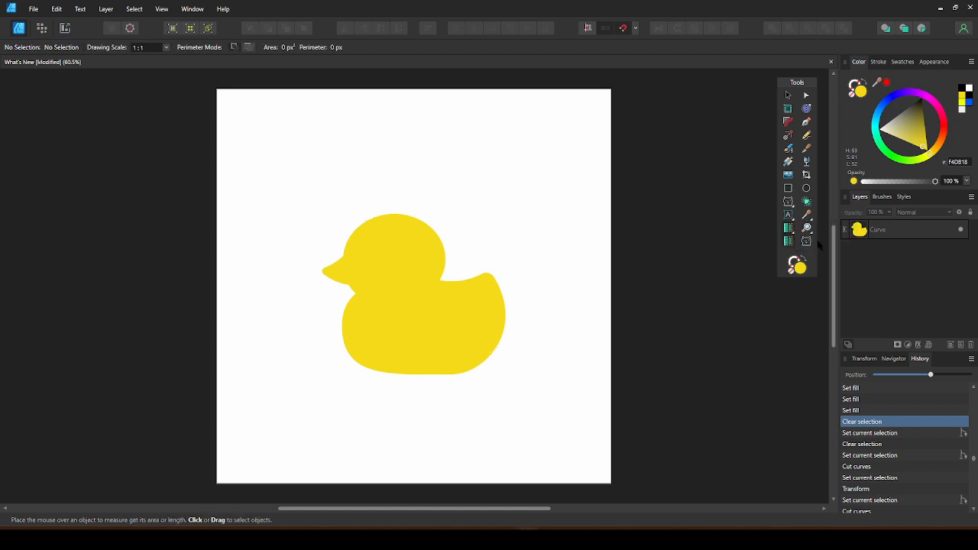
pyautogui.click(412, 312)
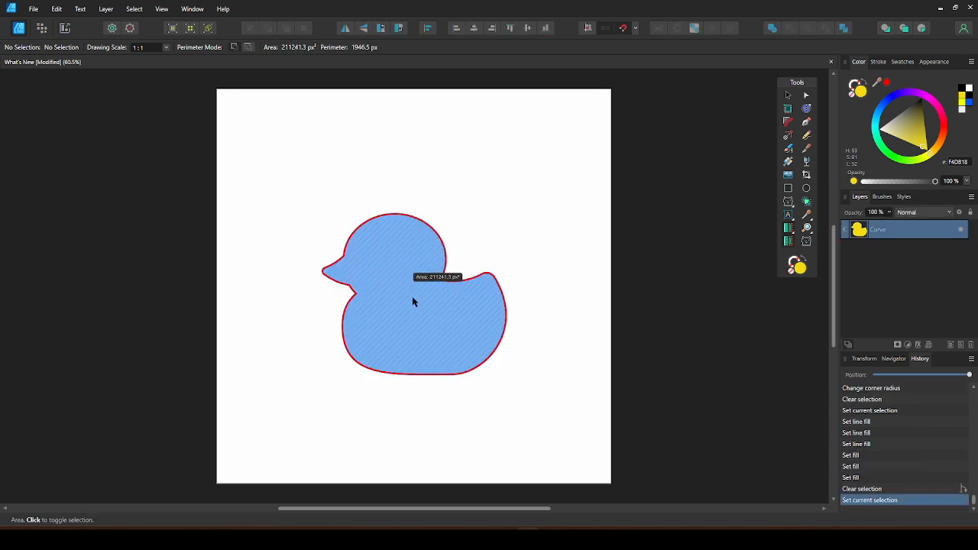
pyautogui.press('v')
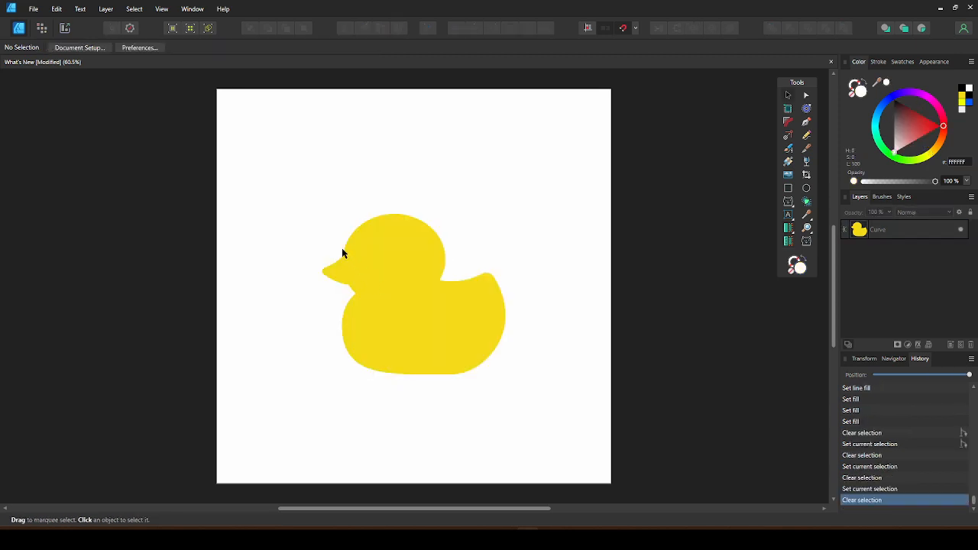
# Apply a linear gradient fill to the duck, running diagonally from its head to the lower rear of its body
pyautogui.click(437, 321)
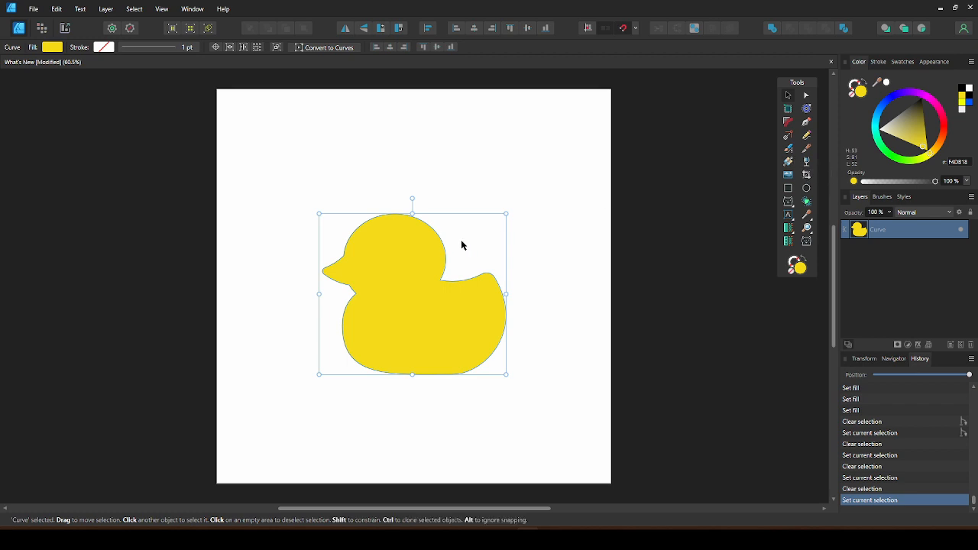
pyautogui.click(787, 161)
pyautogui.moveTo(390, 240); pyautogui.dragTo(455, 354)
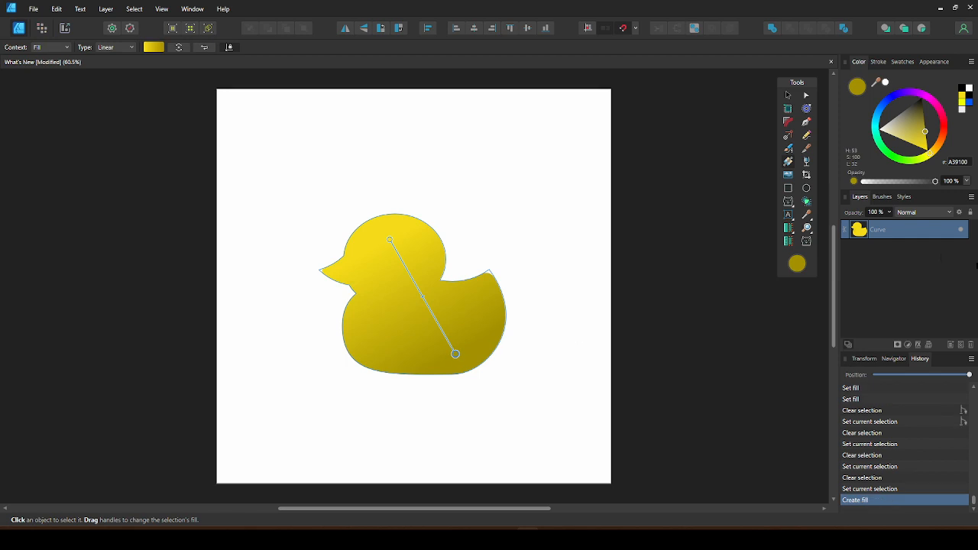
# Add an Inner Shadow and a Pillow bevel with an increased radius to the duck as layer effects, and deselect it
pyautogui.click(918, 345)
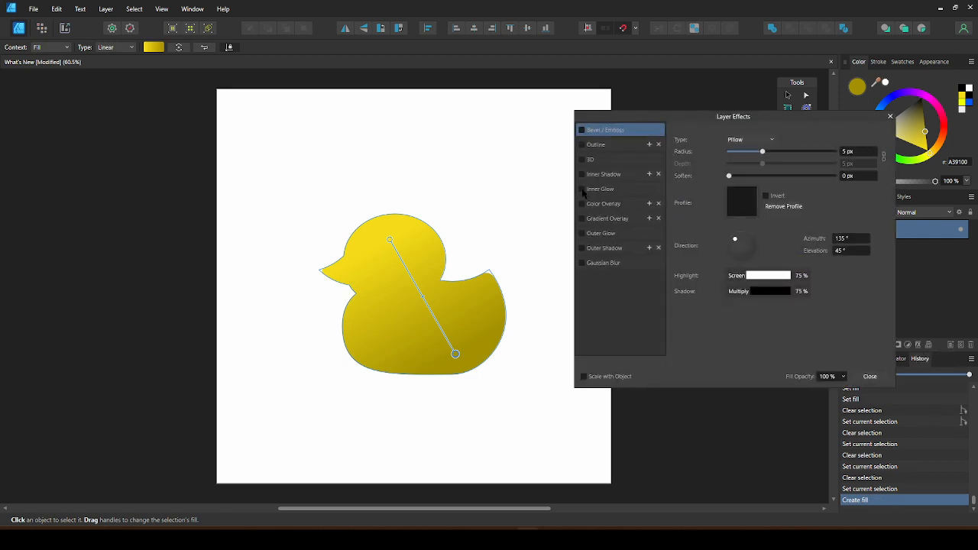
pyautogui.click(582, 174)
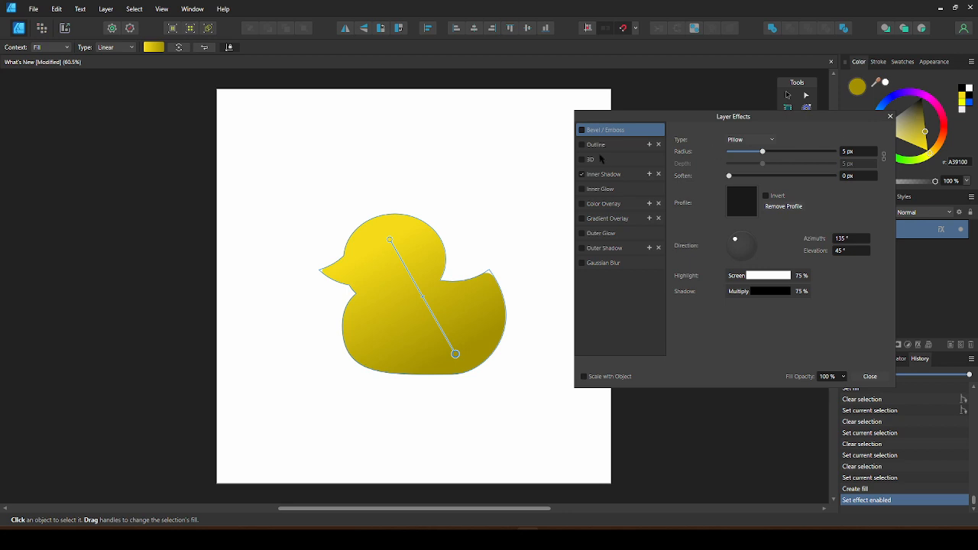
pyautogui.moveTo(762, 152); pyautogui.dragTo(791, 161)
pyautogui.click(890, 116)
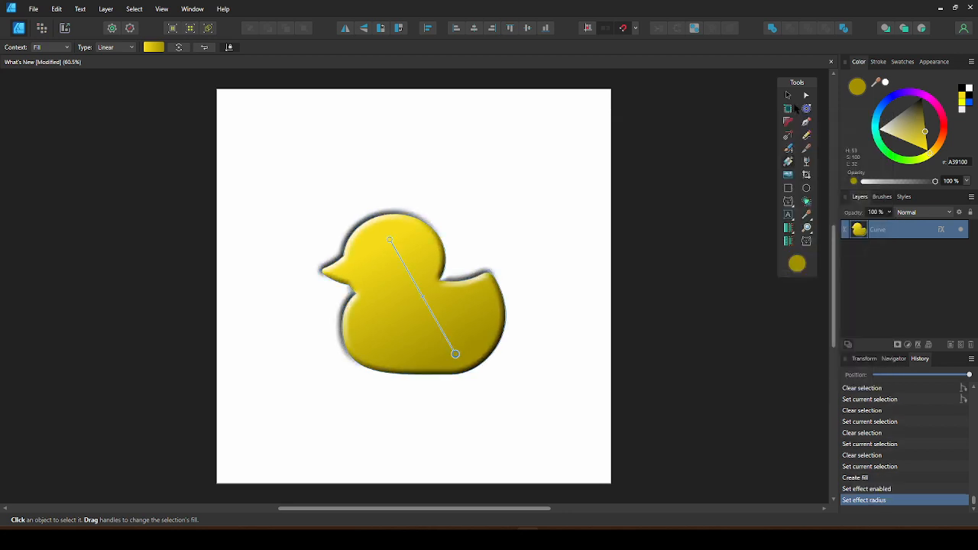
pyautogui.click(788, 95)
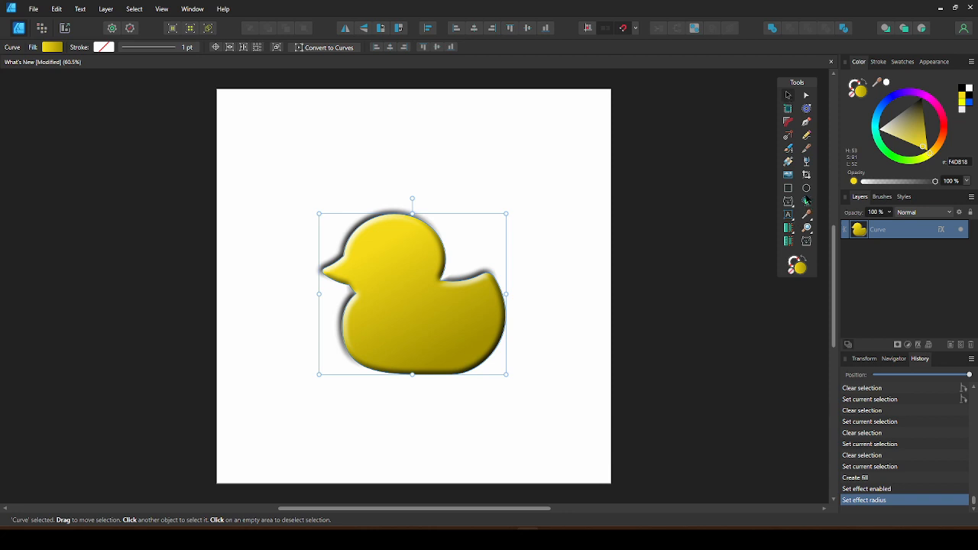
pyautogui.click(806, 188)
pyautogui.click(788, 96)
pyautogui.click(656, 131)
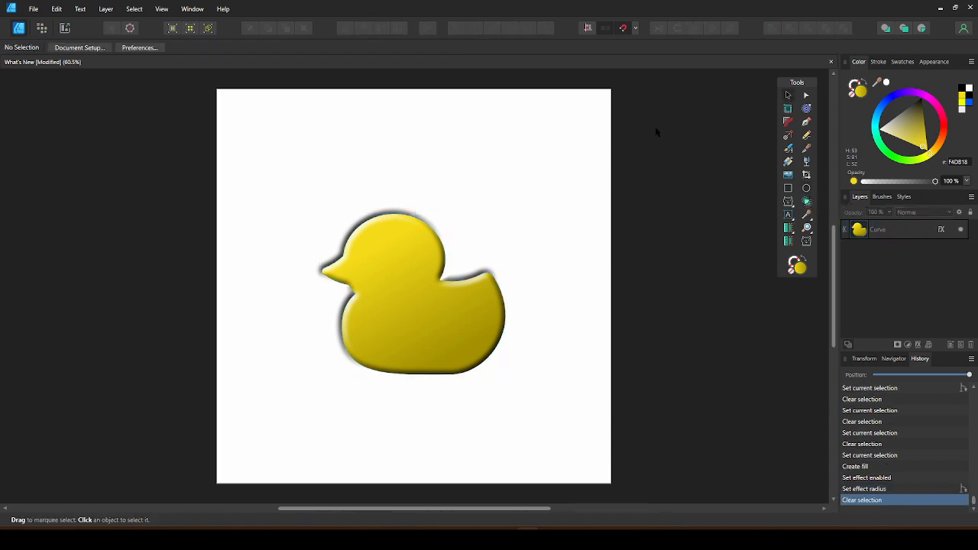
# Draw an orange ellipse above the duck's tail and copy the duck's style onto it with the Style Picker tool
pyautogui.click(806, 189)
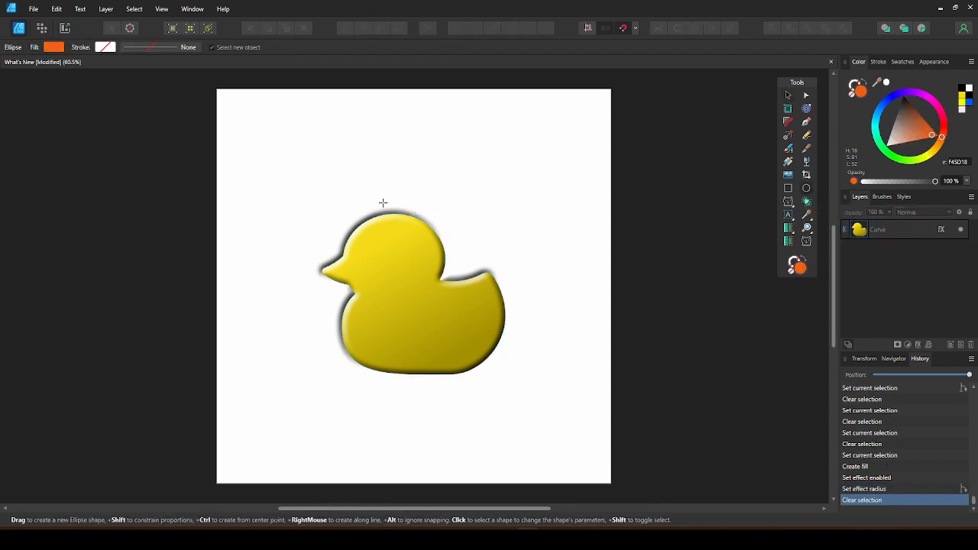
pyautogui.moveTo(479, 114); pyautogui.dragTo(584, 229)
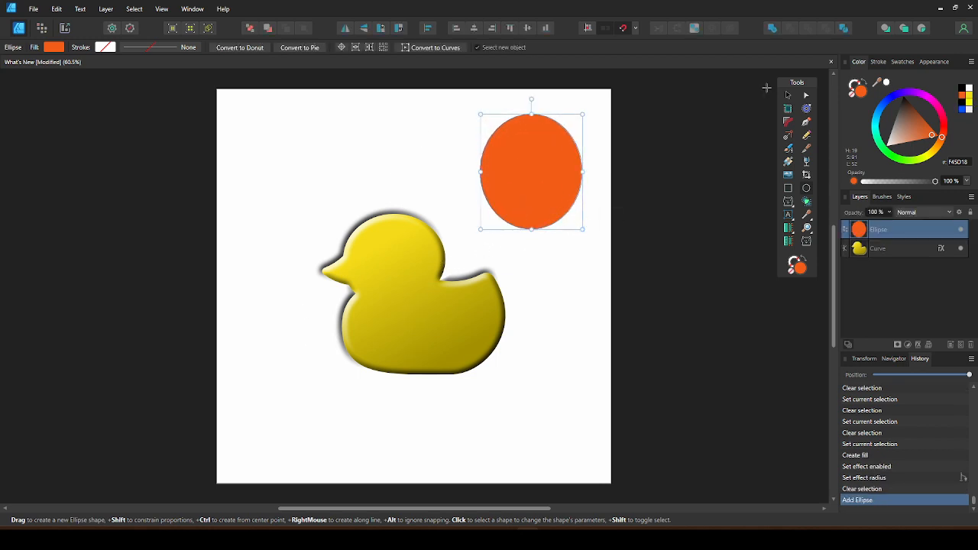
pyautogui.click(809, 218)
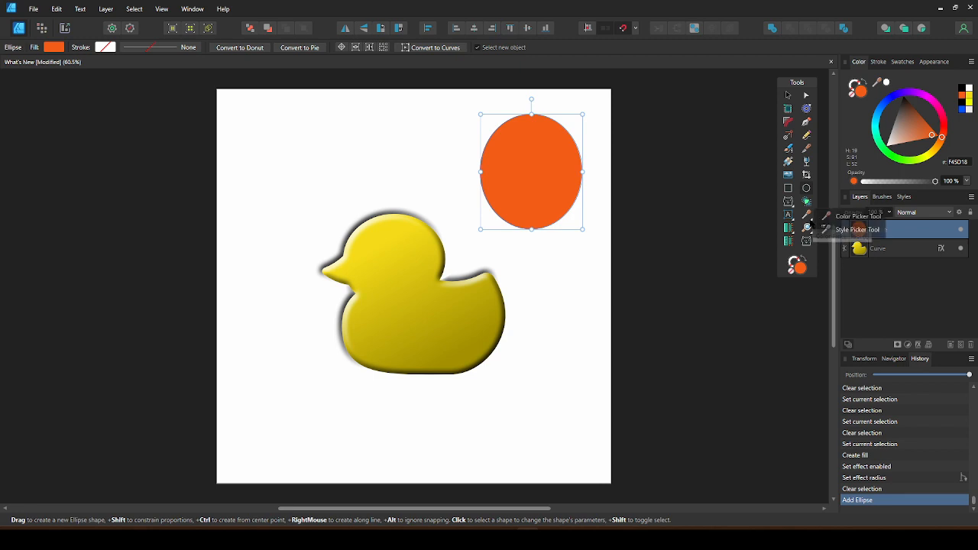
pyautogui.click(832, 229)
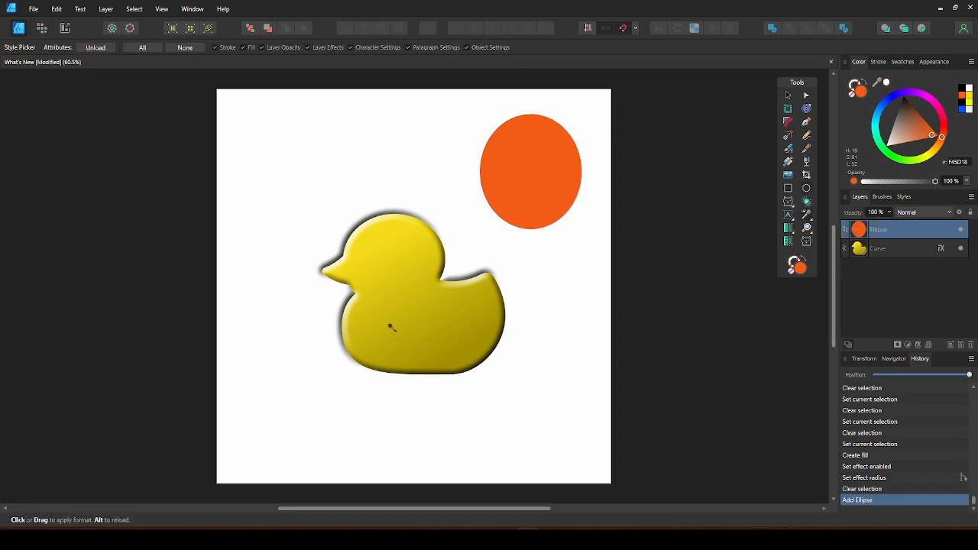
pyautogui.click(391, 291)
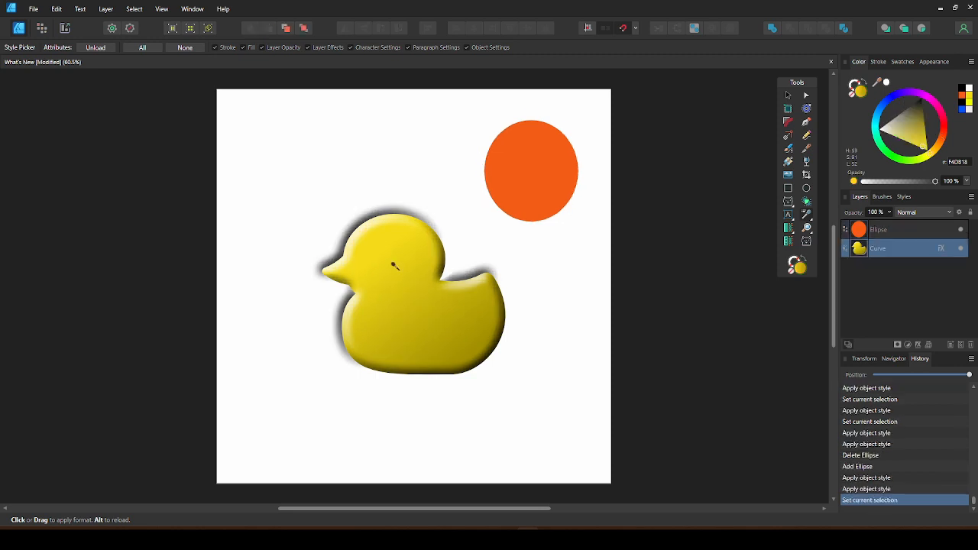
pyautogui.click(503, 190)
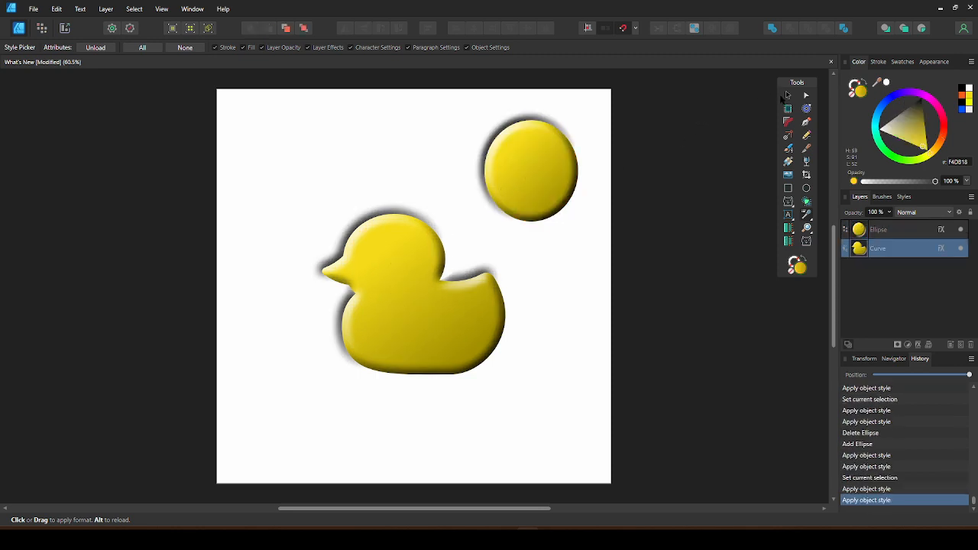
# Draw an orange rectangle beside the duck's lower rear and copy the duck's style onto it with the Style Picker tool
pyautogui.click(788, 96)
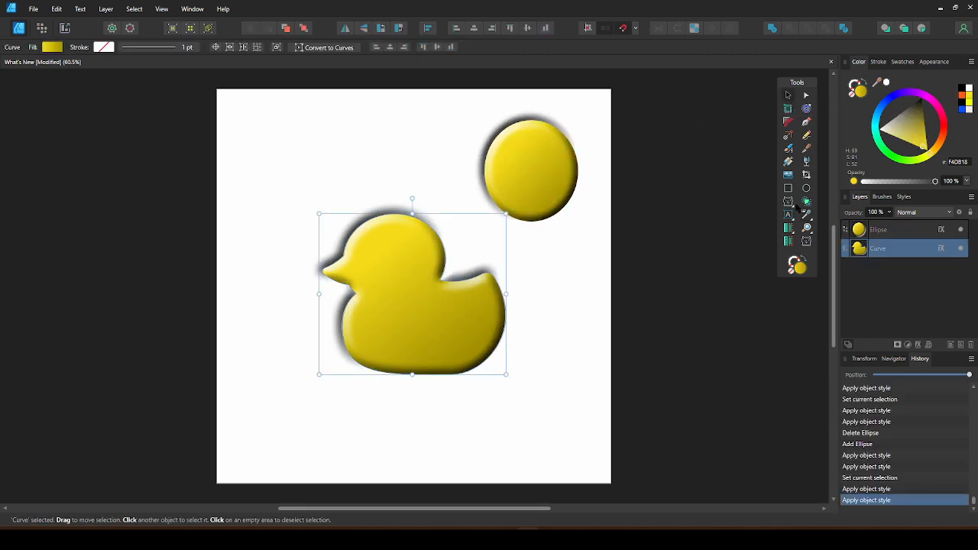
pyautogui.press('m')
pyautogui.moveTo(540, 313); pyautogui.dragTo(587, 388)
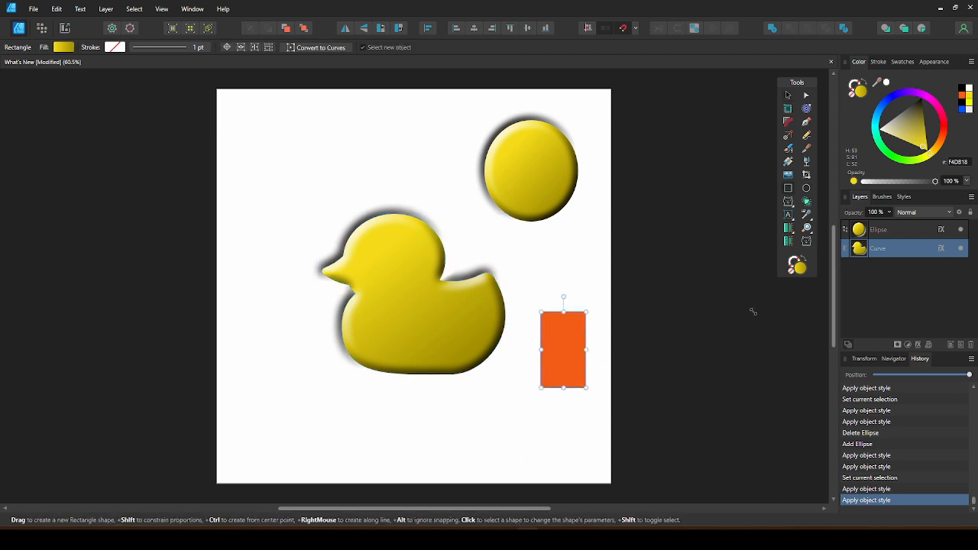
pyautogui.click(806, 215)
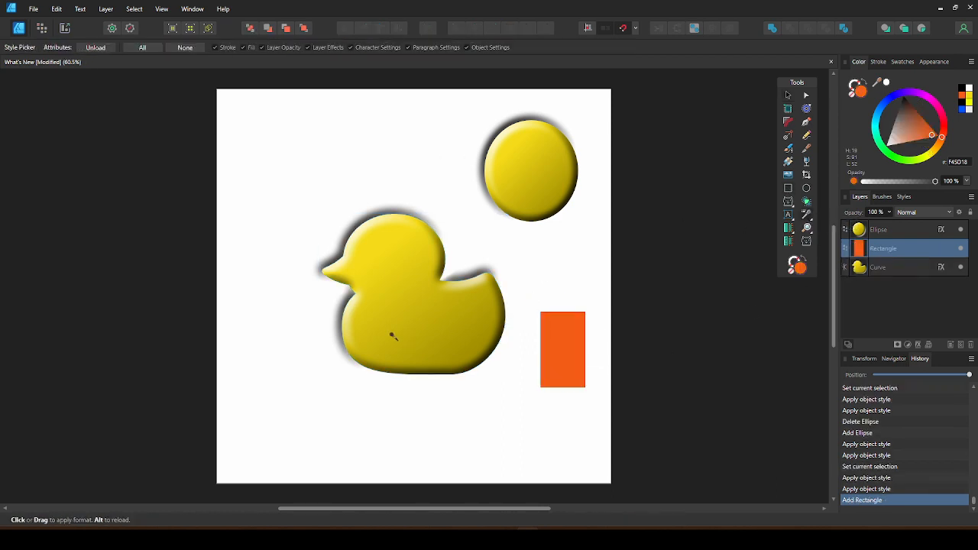
pyautogui.click(378, 335)
pyautogui.click(541, 331)
# Undo the added shapes, copied styles, layer effects and gradient back to the flat yellow duck, and deselect it
pyautogui.hotkey('ctrl', 'z')
pyautogui.hotkey('ctrl', 'z')
pyautogui.hotkey('ctrl', 'z')
pyautogui.hotkey('ctrl', 'z')
pyautogui.hotkey('ctrl', 'z')
pyautogui.hotkey('ctrl', 'z')
pyautogui.hotkey('ctrl', 'z')
pyautogui.hotkey('ctrl', 'z')
pyautogui.hotkey('ctrl', 'z')
pyautogui.hotkey('ctrl', 'z')
pyautogui.hotkey('ctrl', 'z')
pyautogui.hotkey('ctrl', 'z')
pyautogui.hotkey('ctrl', 'z')
pyautogui.hotkey('ctrl', 'z')
pyautogui.hotkey('ctrl', 'z')
pyautogui.hotkey('ctrl', 'z')
pyautogui.hotkey('ctrl', 'z')
pyautogui.hotkey('ctrl', 'z')
pyautogui.hotkey('ctrl', 'z')
pyautogui.hotkey('ctrl', 'z')
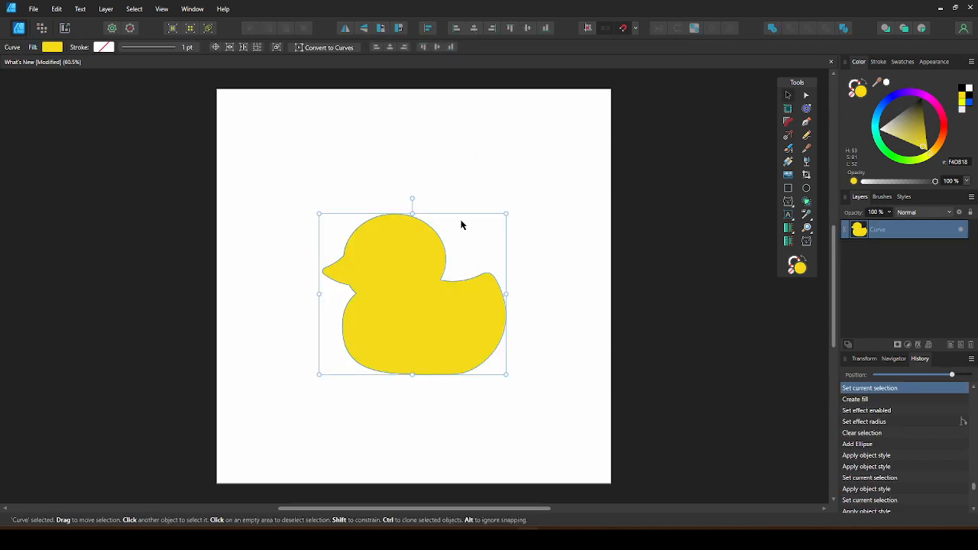
pyautogui.click(534, 181)
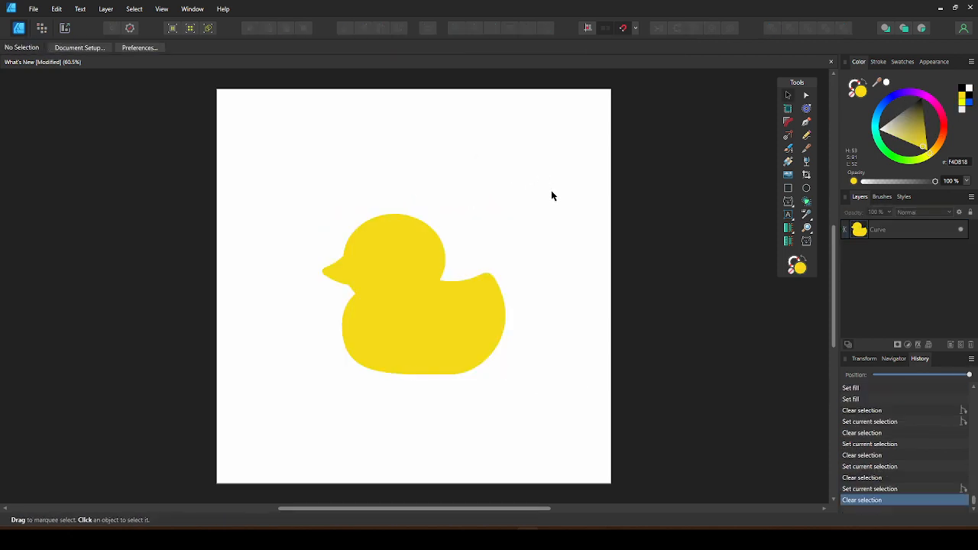
# Select the node on the front upper curve of the duck's head, split the curve after that node, and deselect the duck
pyautogui.click(397, 310)
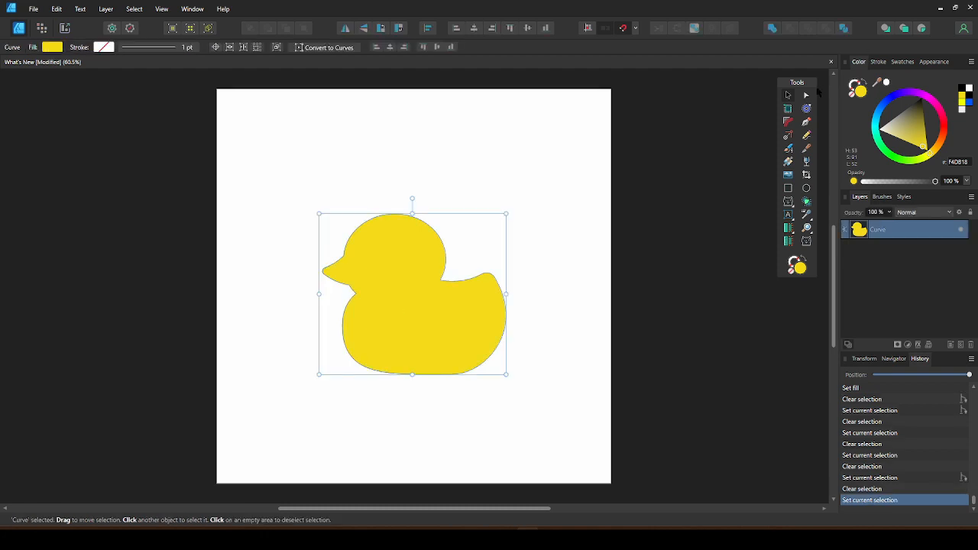
pyautogui.click(807, 95)
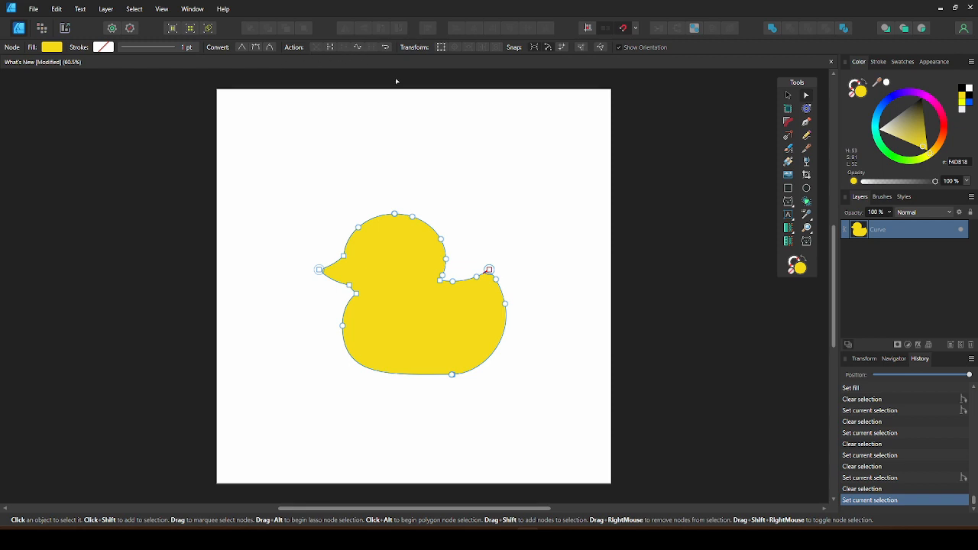
pyautogui.click(348, 221)
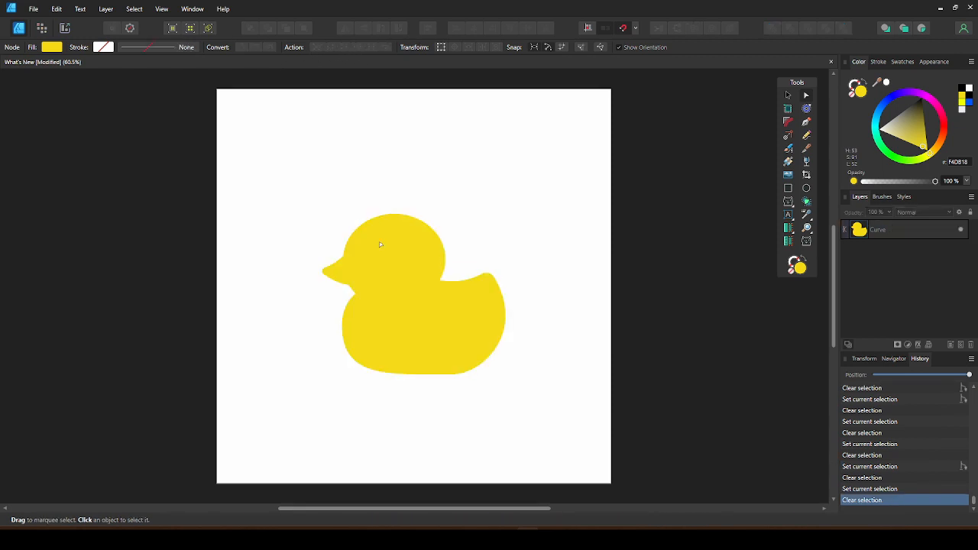
pyautogui.click(359, 229)
pyautogui.click(359, 229)
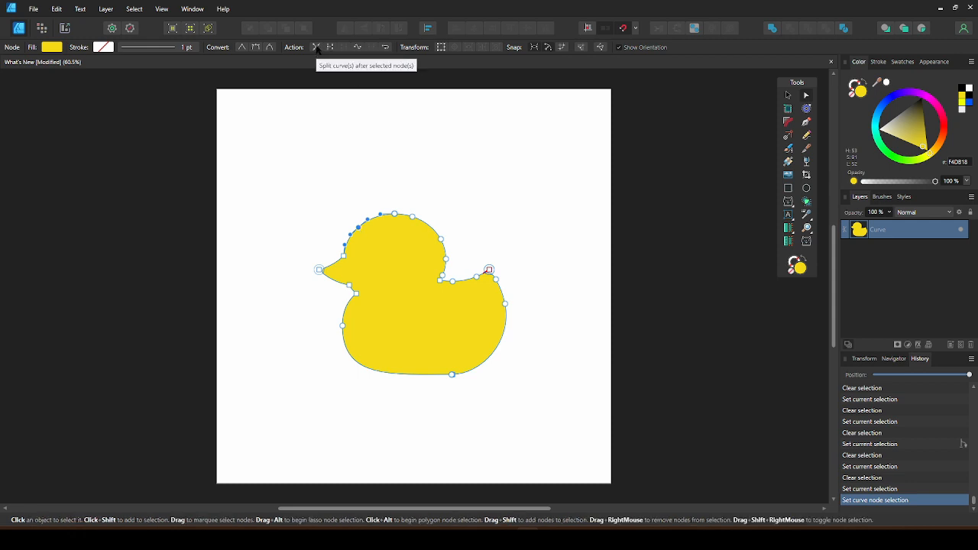
pyautogui.click(315, 48)
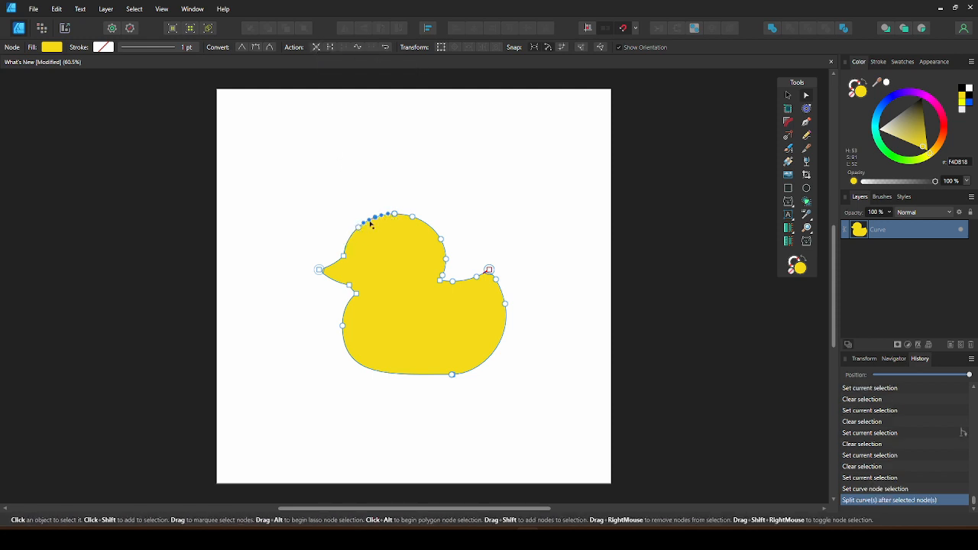
pyautogui.keyDown('ctrl'); pyautogui.scroll(5, 371, 223); pyautogui.keyUp('ctrl')
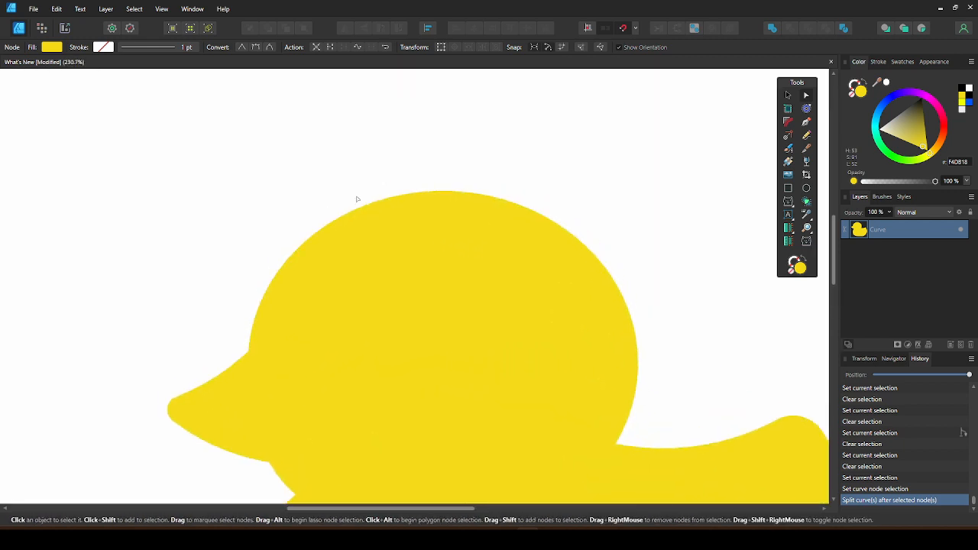
pyautogui.click(345, 151)
pyautogui.keyDown('ctrl'); pyautogui.scroll(-4, 366, 158); pyautogui.keyUp('ctrl')
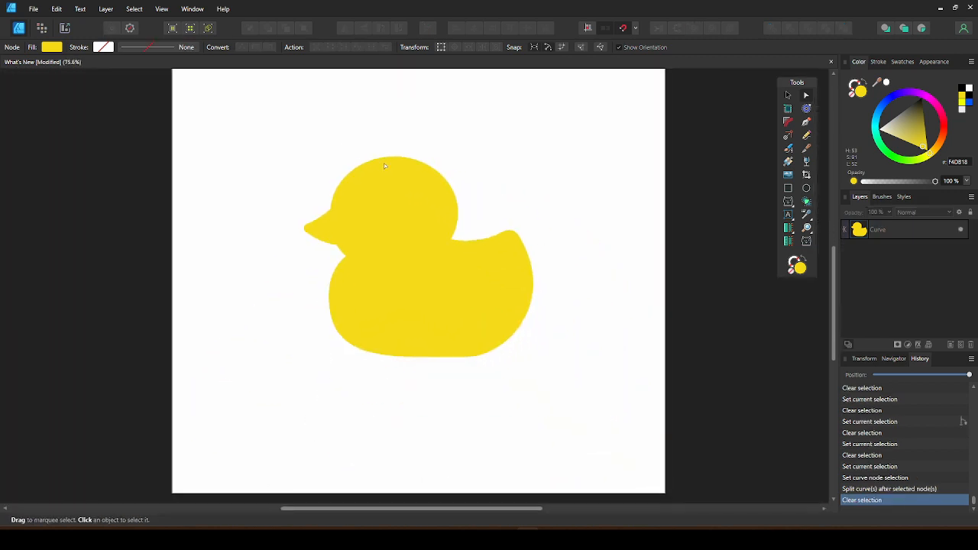